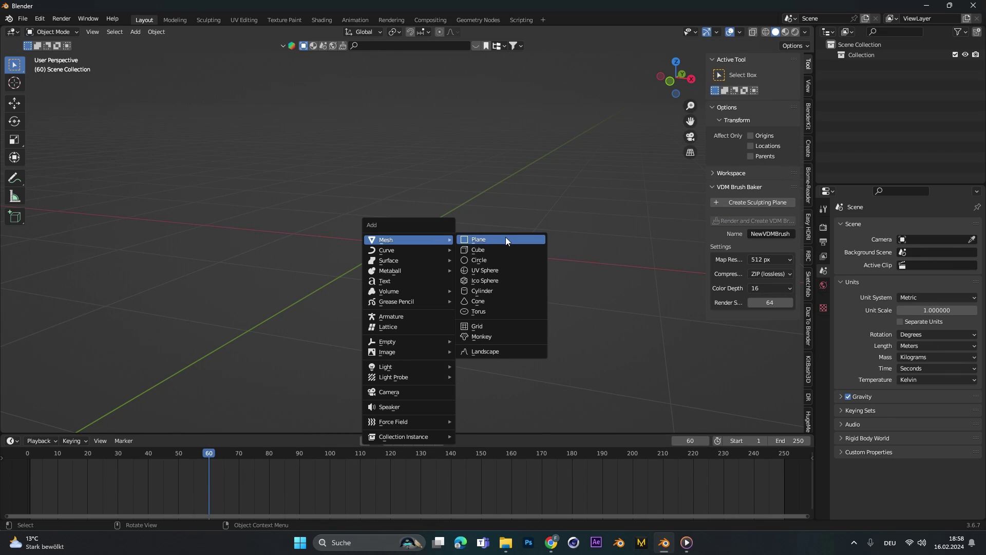
- Scale the ground plane up about 1.46 times
click(506, 237)
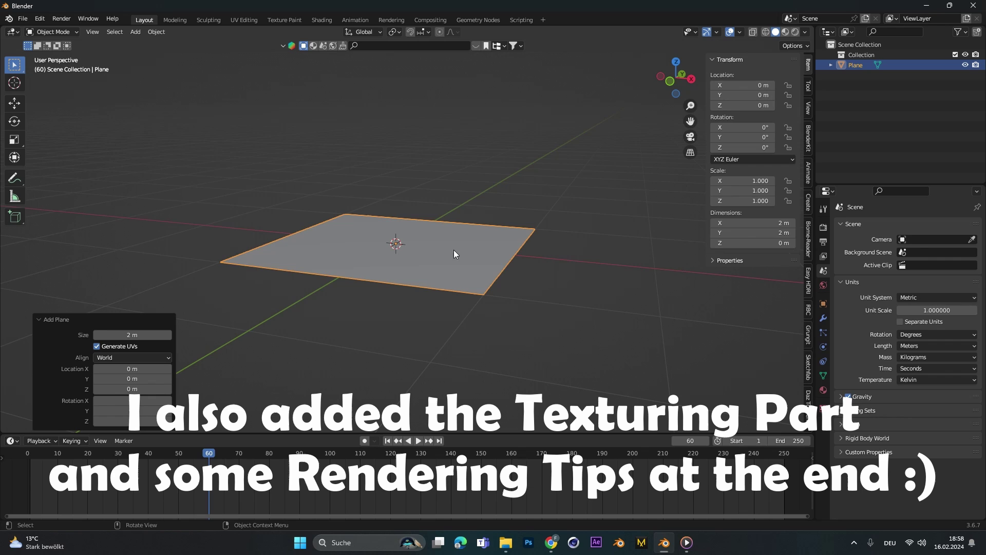
mouse_move(454, 249)
middle_down()
mouse_move(490, 249)
mouse_move(473, 254)
middle_up()
key(s)
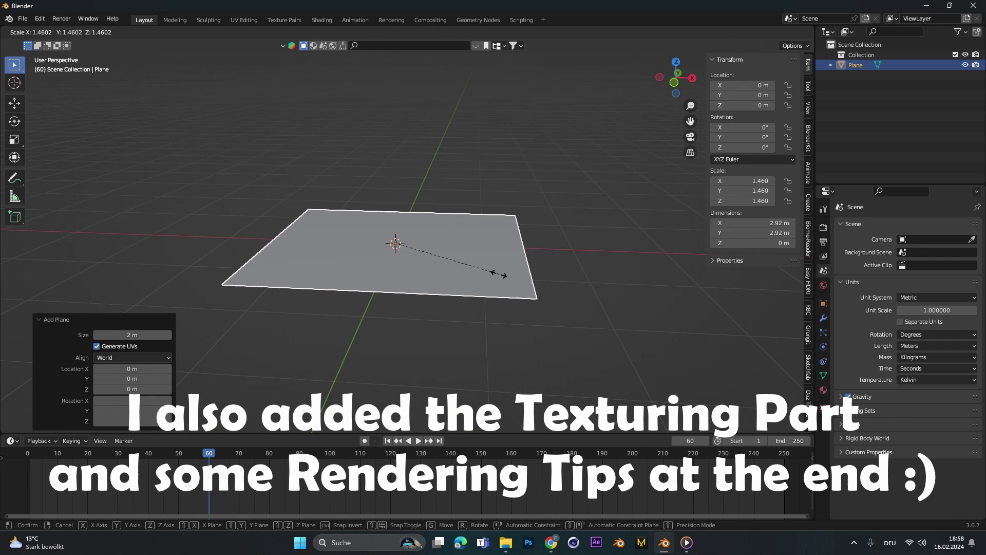
click(499, 274)
- Add a second plane and raise it along Z to 1.9731 m above the ground
key(shift+a)
mouse_move(460, 233)
click(504, 234)
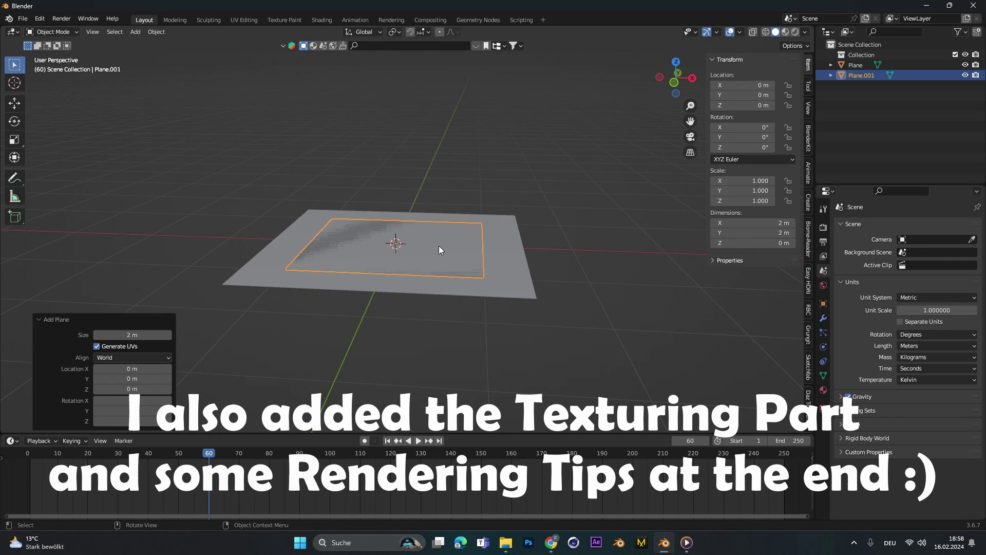
key(g)
key(z)
click(429, 154)
middle_drag(429, 154, 405, 198)
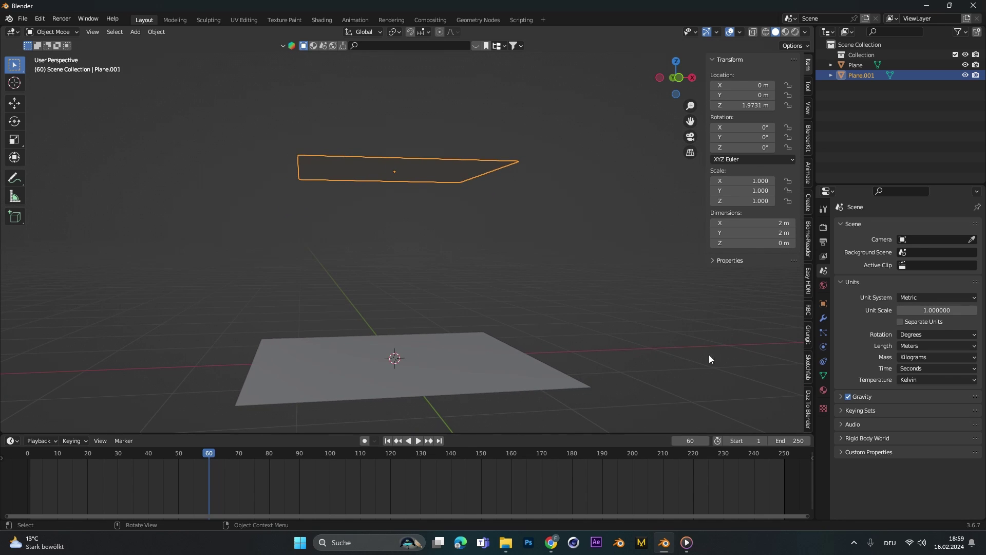
- Add a default 1000-particle system to Plane.001 and preview it falling to frame 54
click(820, 335)
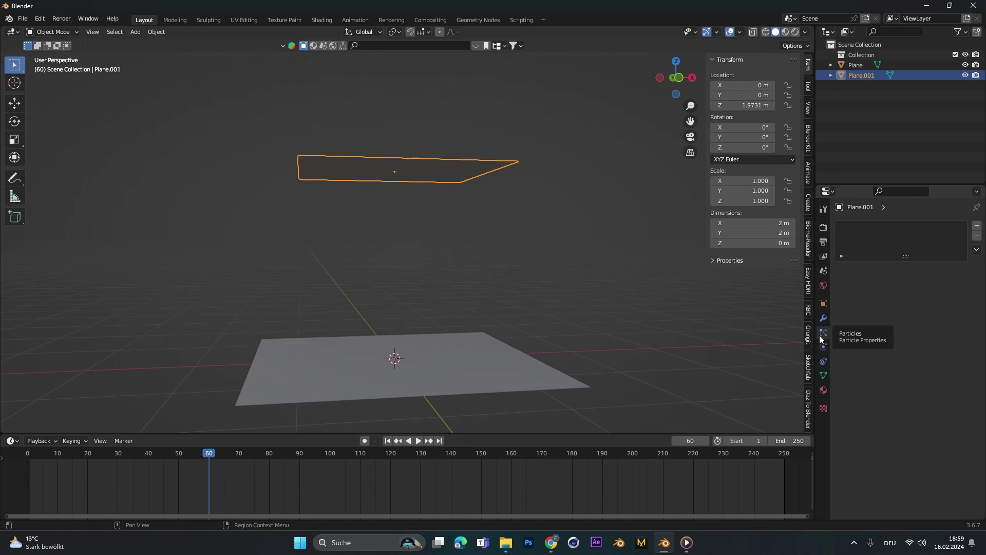
click(977, 226)
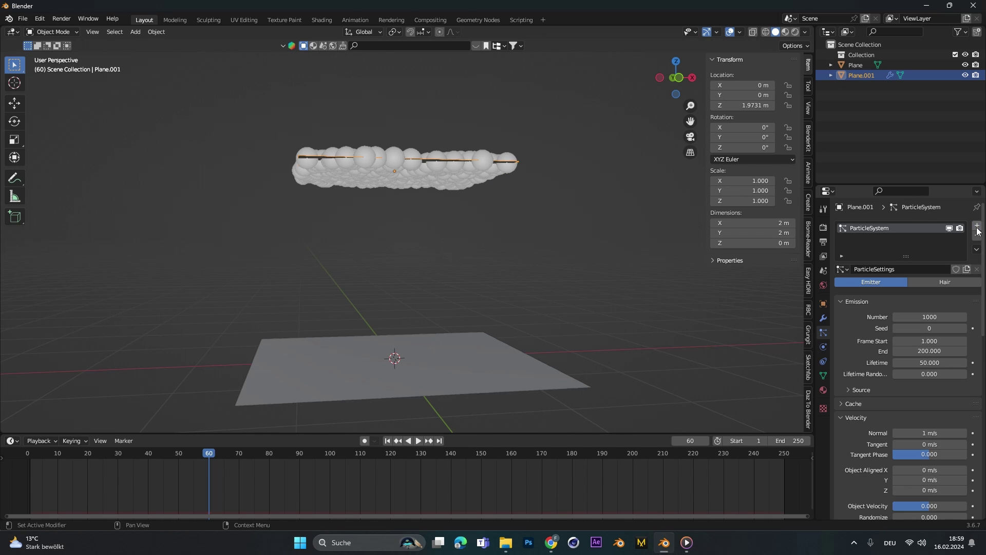
click(388, 441)
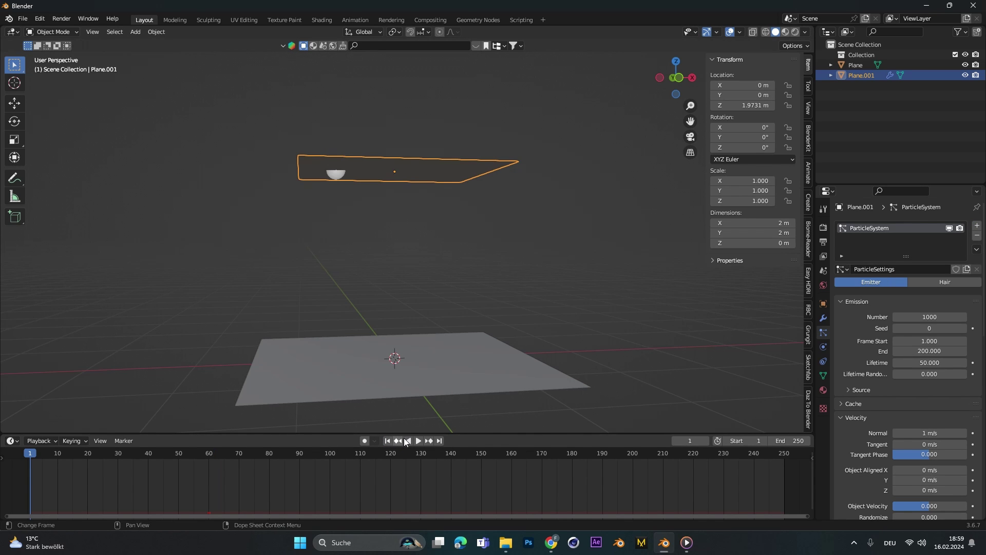
click(415, 442)
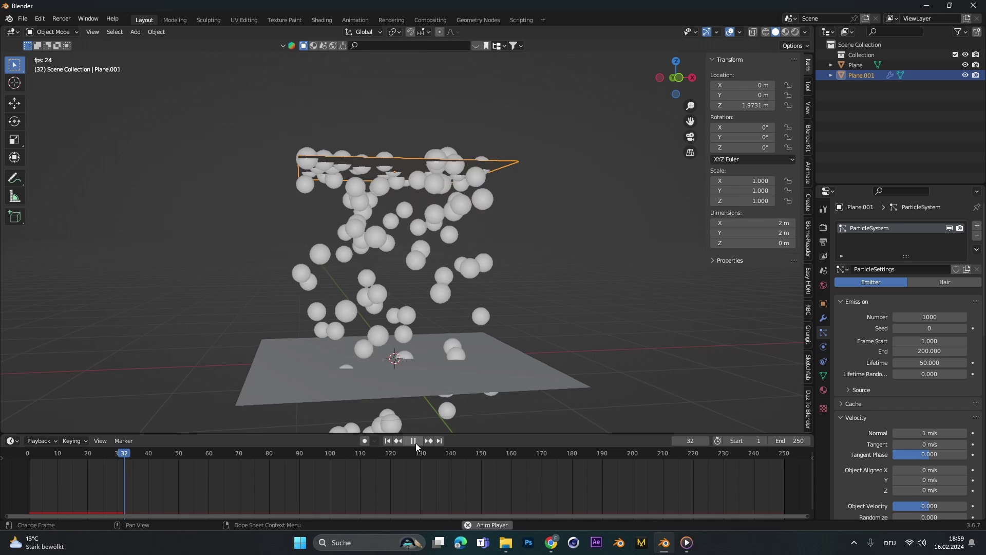
click(414, 441)
middle_drag(434, 304, 433, 248)
scroll(433, 251, up, 4)
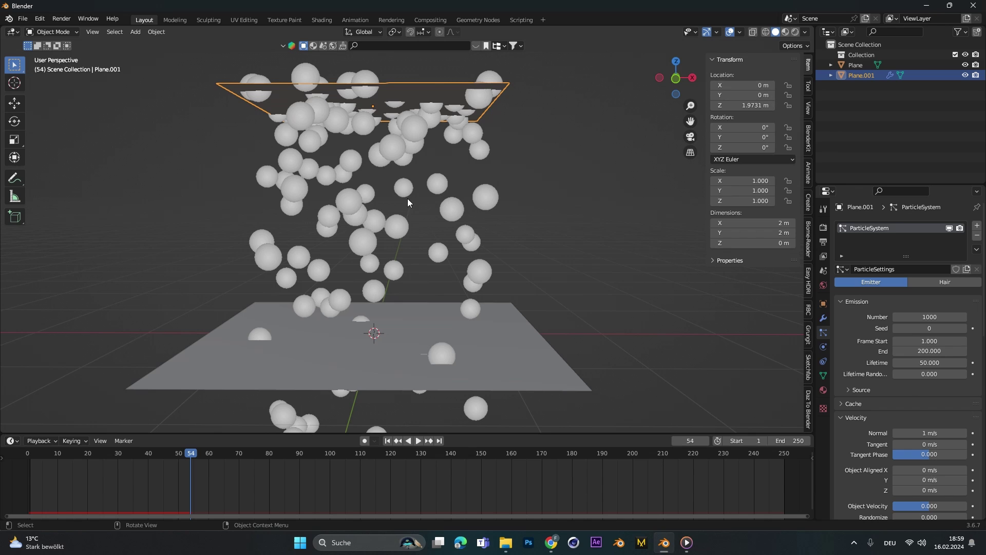
- Add a UV sphere beside the particles, scale it to 0.071 and apply the scale
key(shift+a)
mouse_move(409, 181)
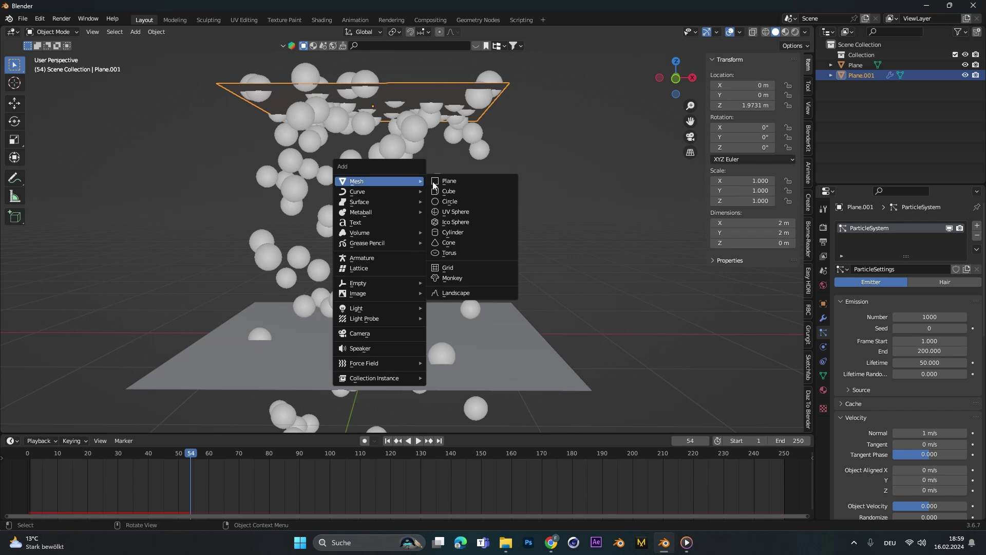
click(445, 211)
key(g)
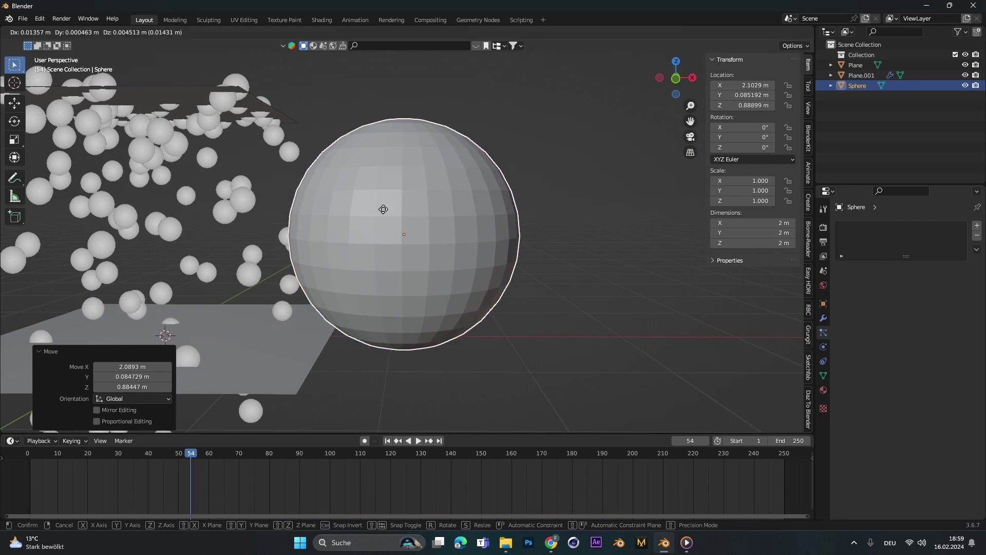
click(478, 193)
key(s)
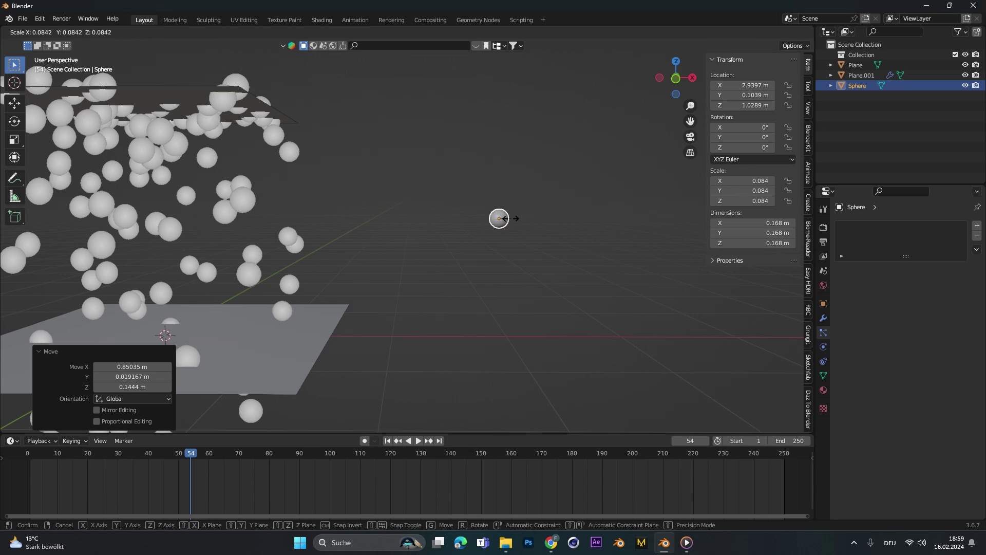
click(501, 221)
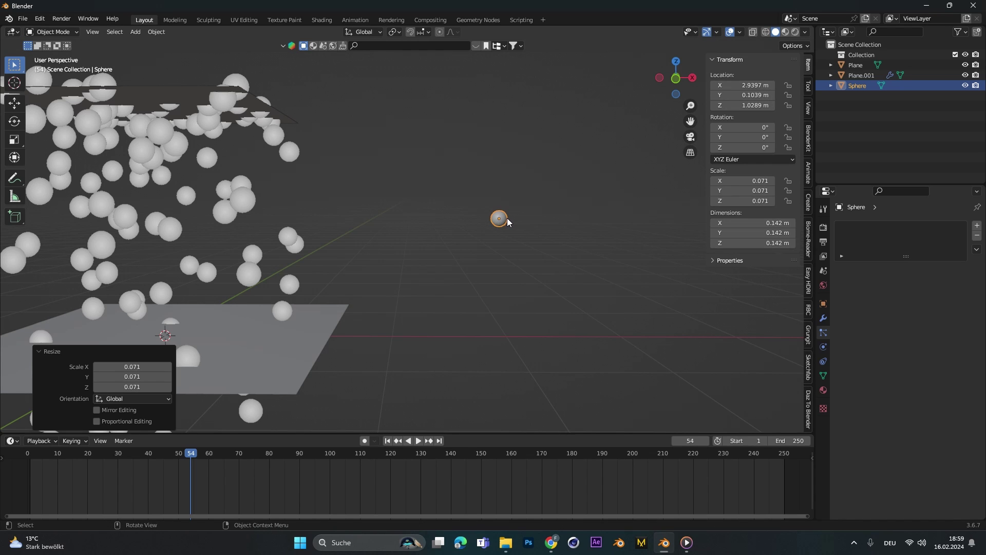
key(ctrl+a)
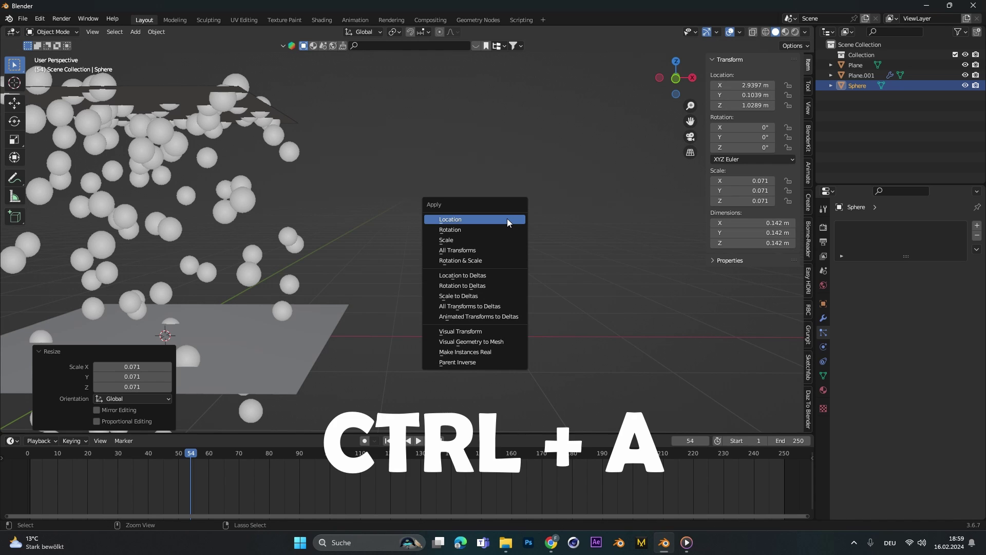
click(447, 239)
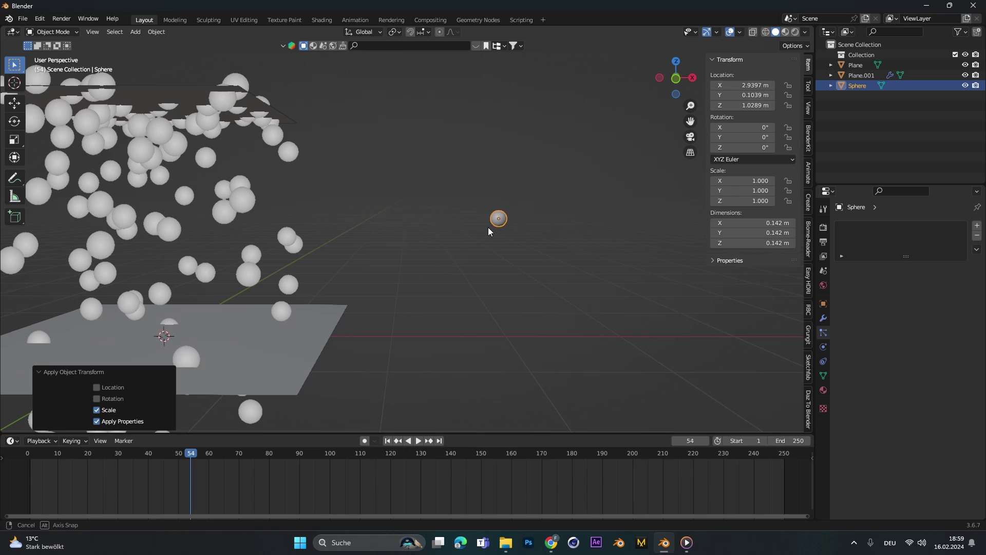
click(512, 222)
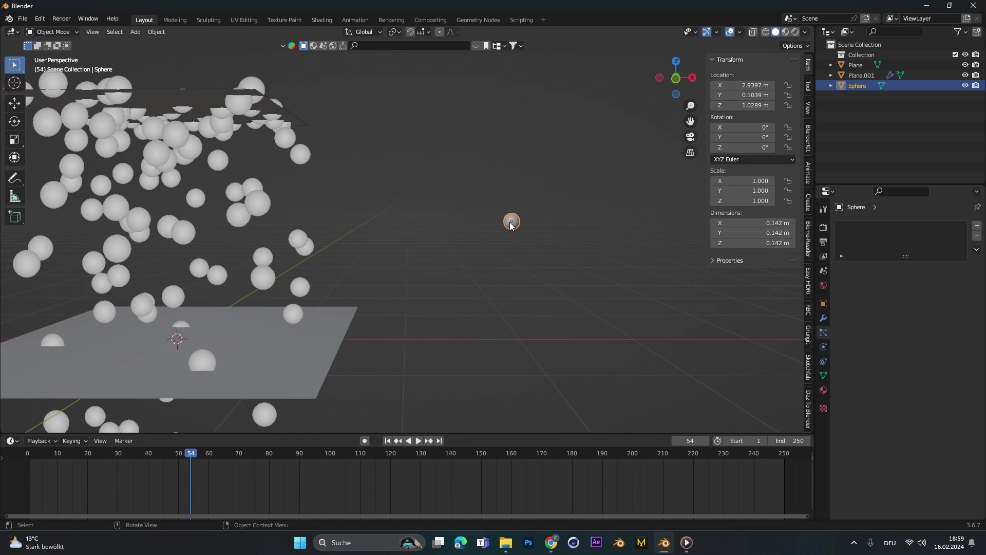
- Rename the sphere to 'Water Drop' in the Outliner
double_click(858, 86)
text(Water)
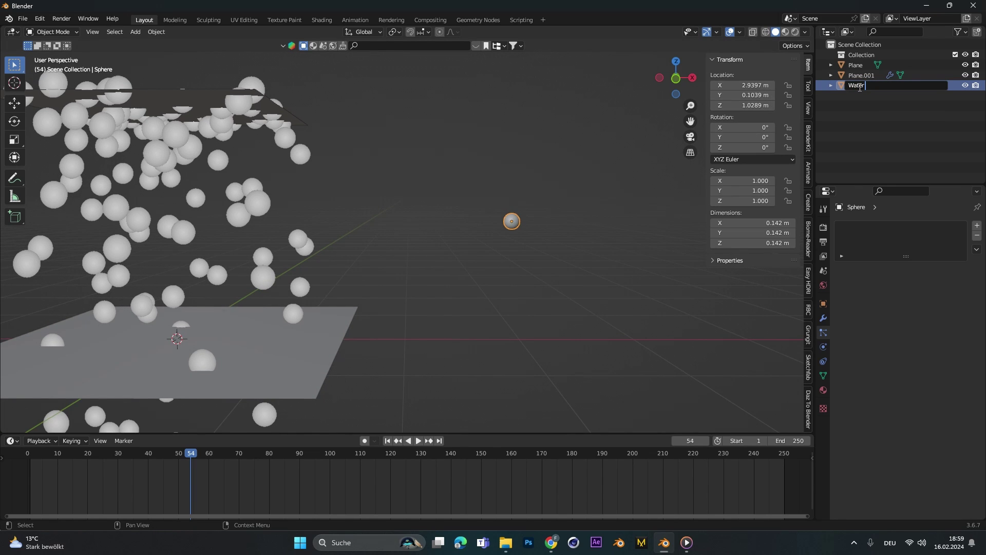
text( Drop)
key(Return)
middle_drag(391, 90, 282, 125)
- Render Plane.001's particles as Object, with Water Drop as the instance object
click(219, 123)
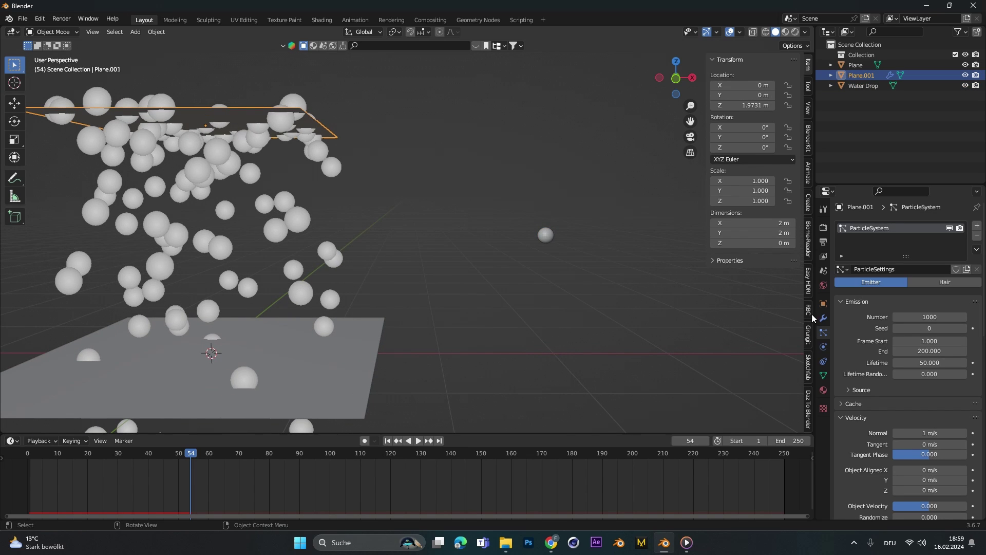
scroll(877, 335, down, 10)
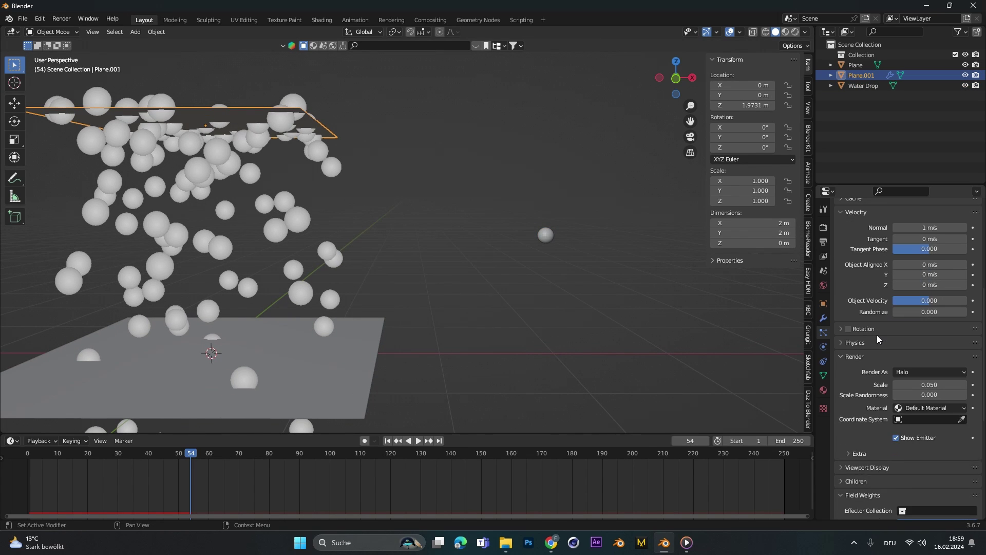
scroll(877, 335, down, 1)
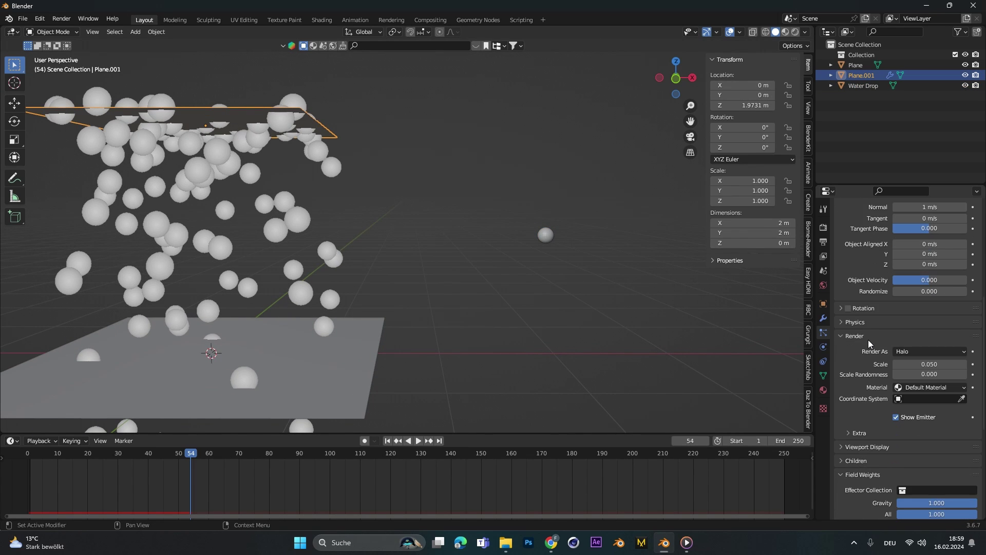
click(906, 350)
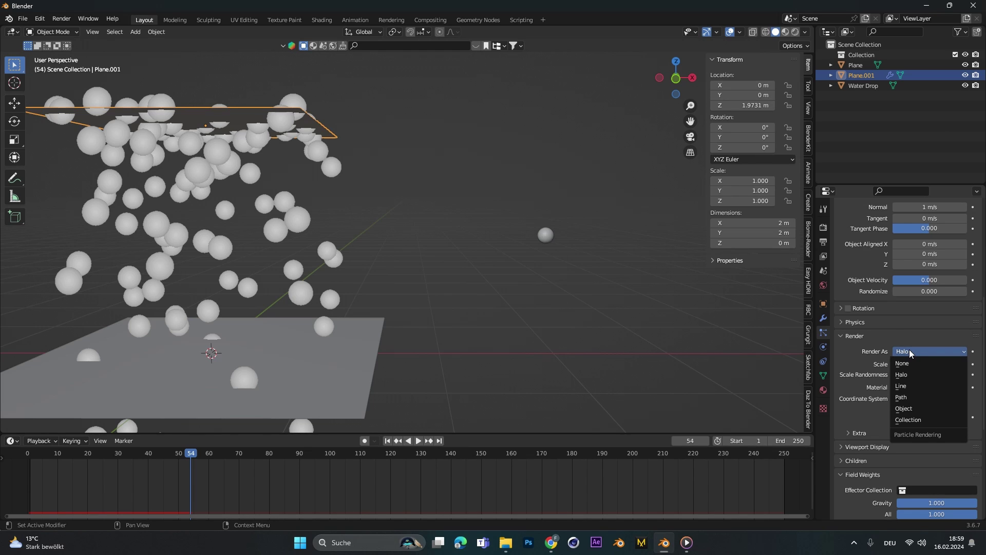
click(912, 408)
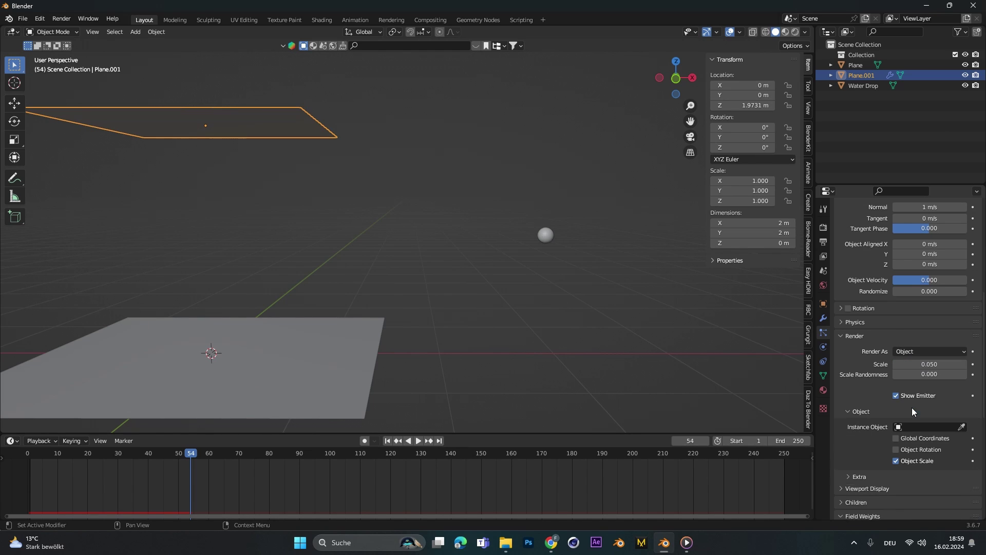
scroll(876, 393, down, 3)
click(897, 366)
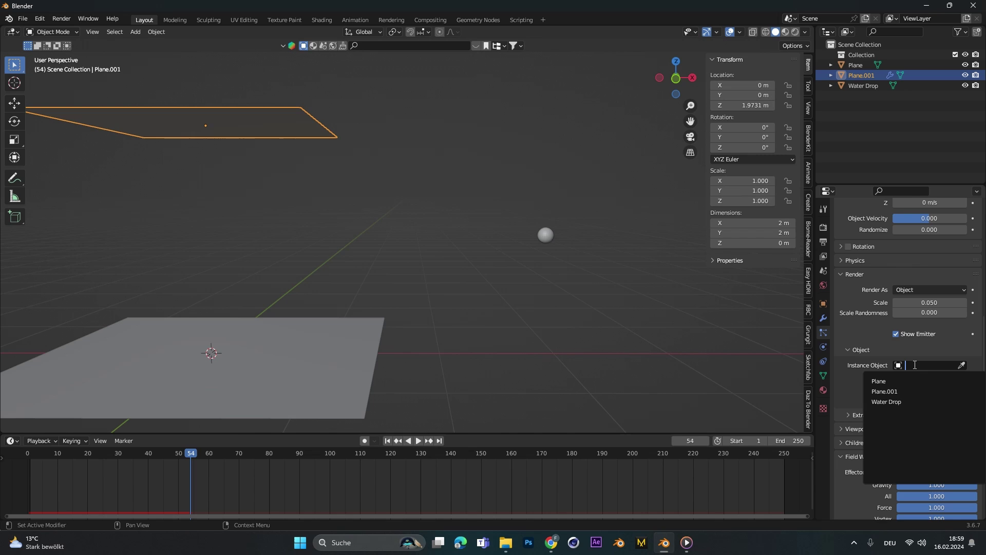
click(903, 402)
middle_drag(652, 350, 519, 355)
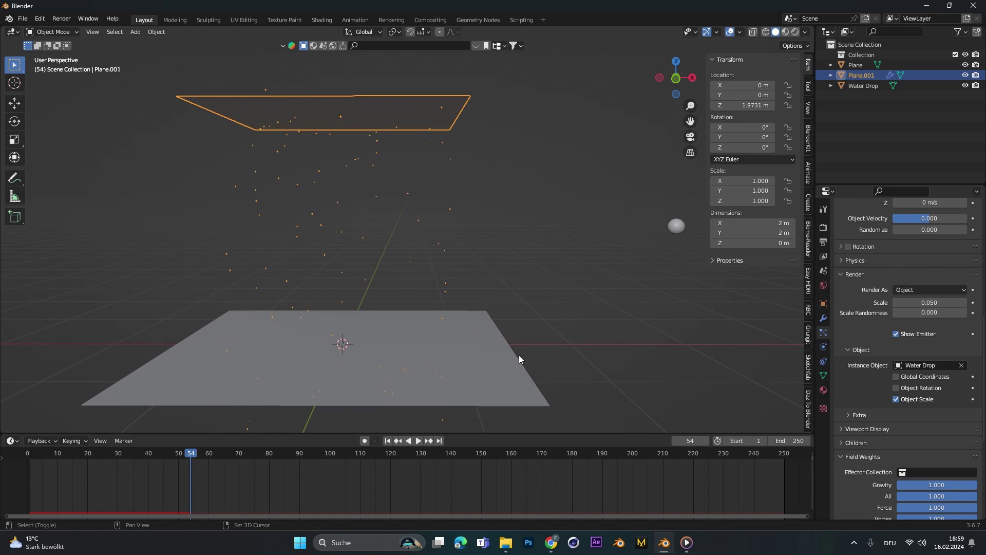
- Replay the animation from frame 1 to watch the water drops fall
click(387, 441)
click(418, 441)
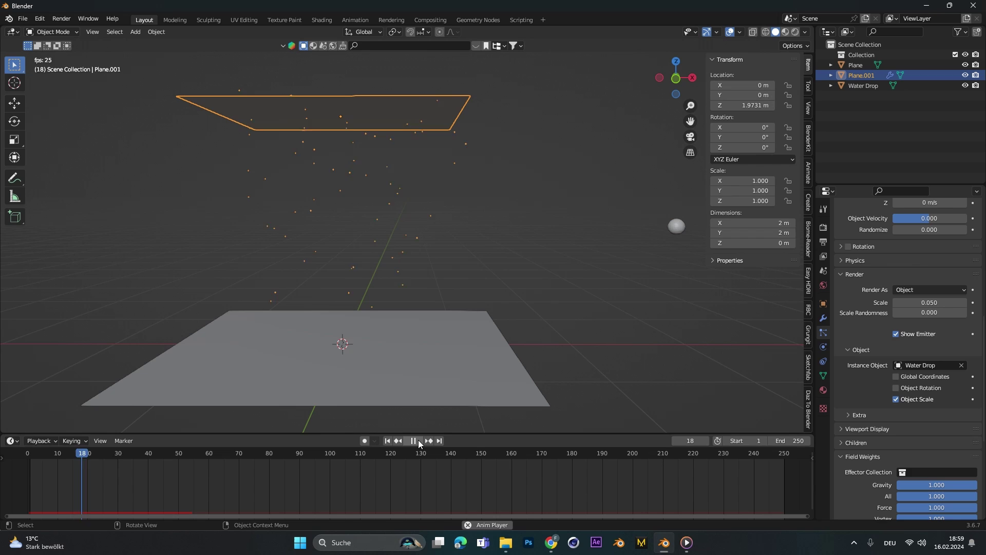
shift+middle_drag(385, 264, 404, 260)
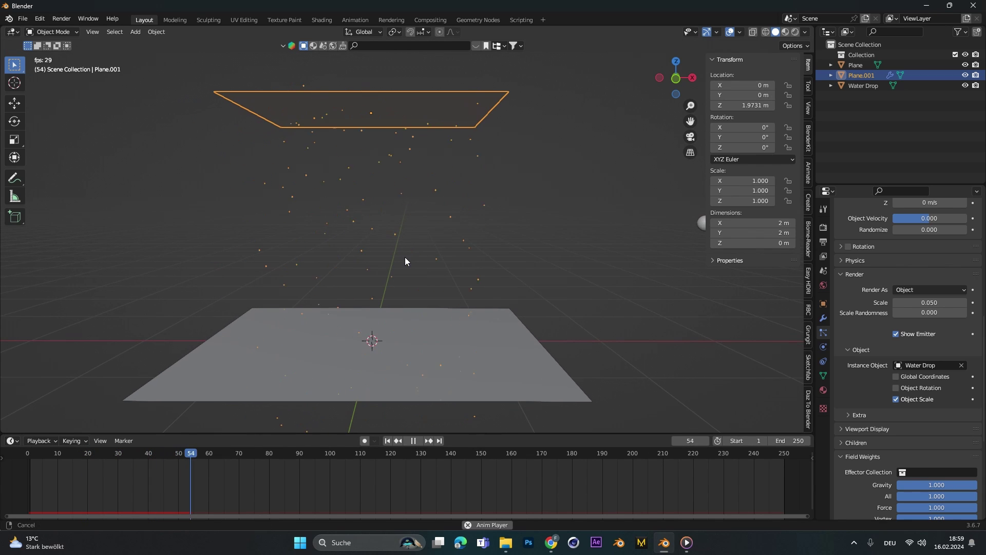
click(413, 441)
click(387, 440)
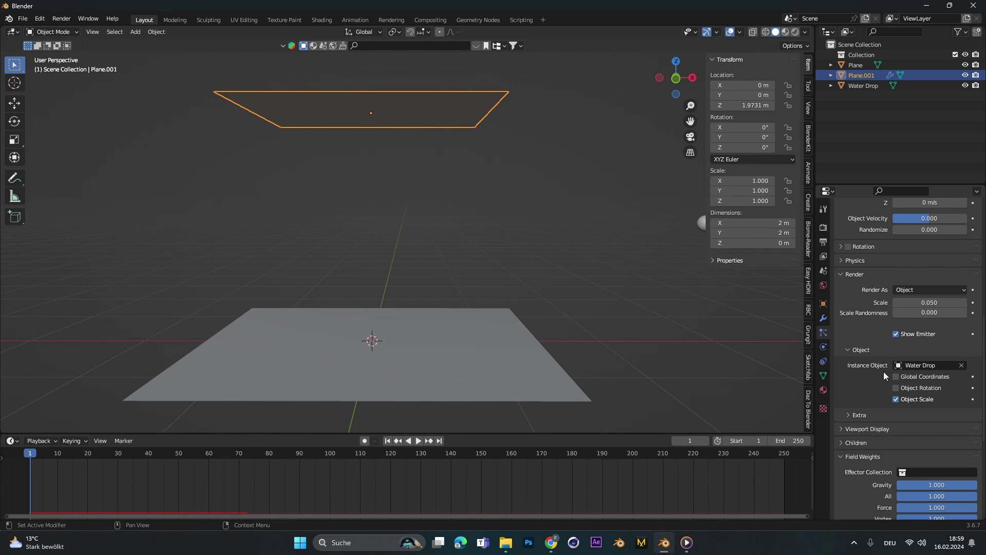
shift+middle_drag(486, 192, 441, 216)
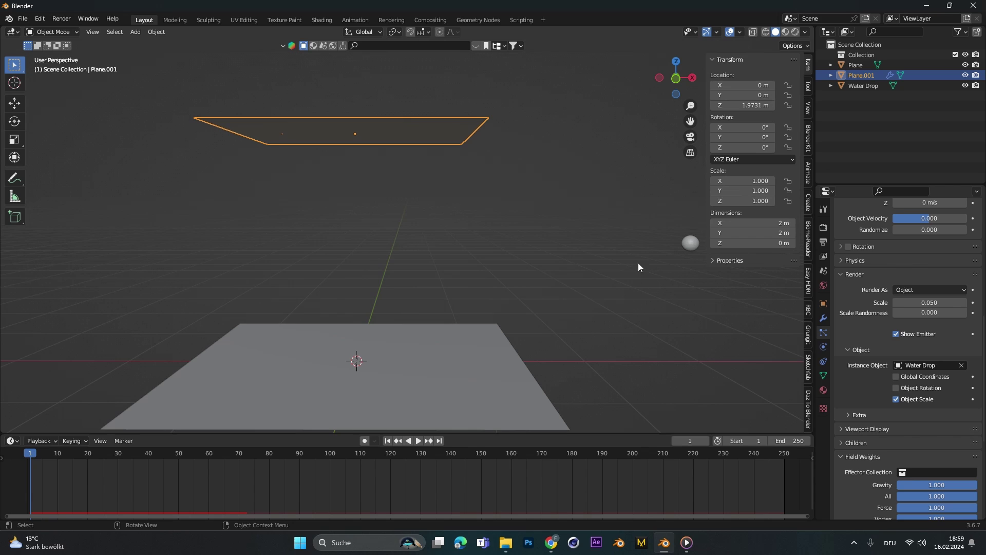
shift+middle_drag(476, 250, 376, 229)
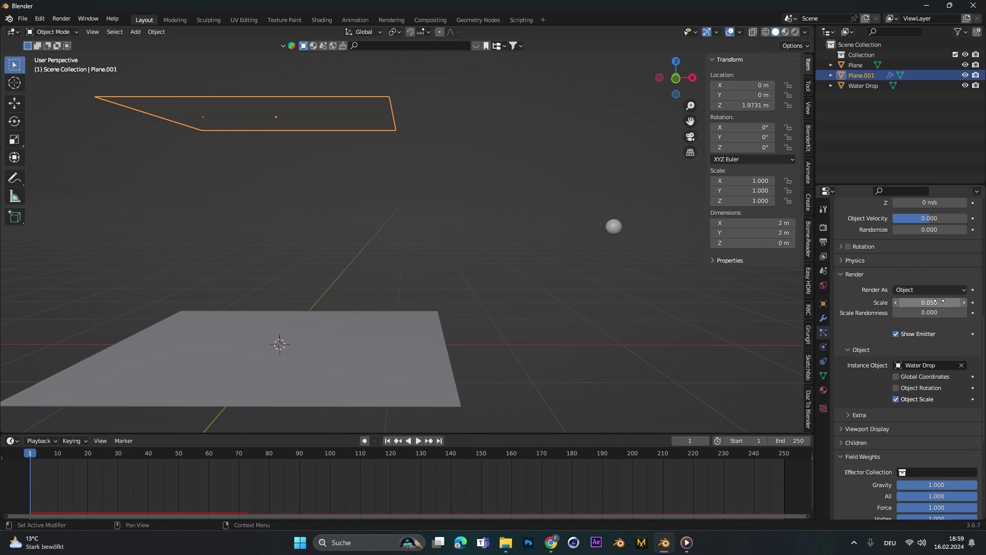
- Set the particle render scale to 0.3, trying 1 and 0.5 first
click(929, 303)
text(1)
key(Return)
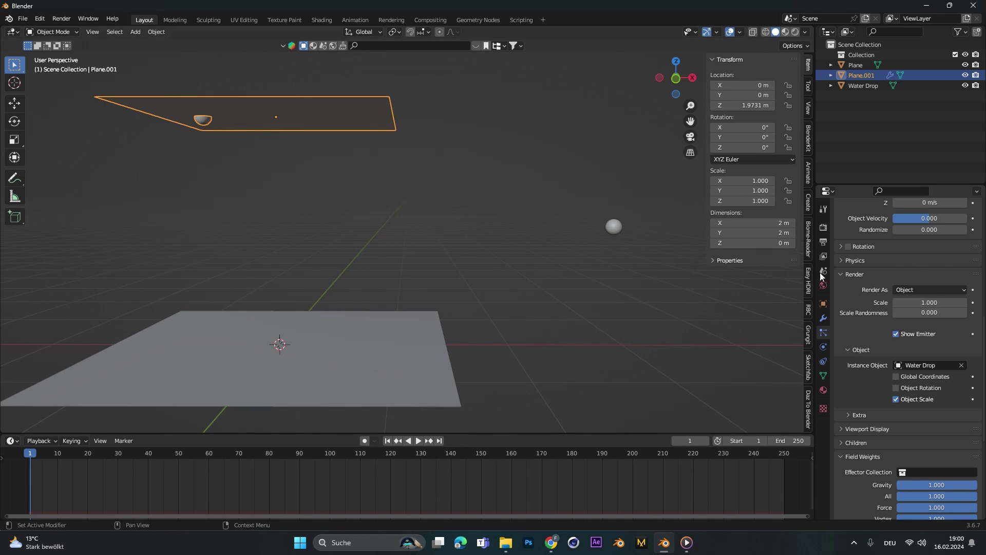
click(418, 441)
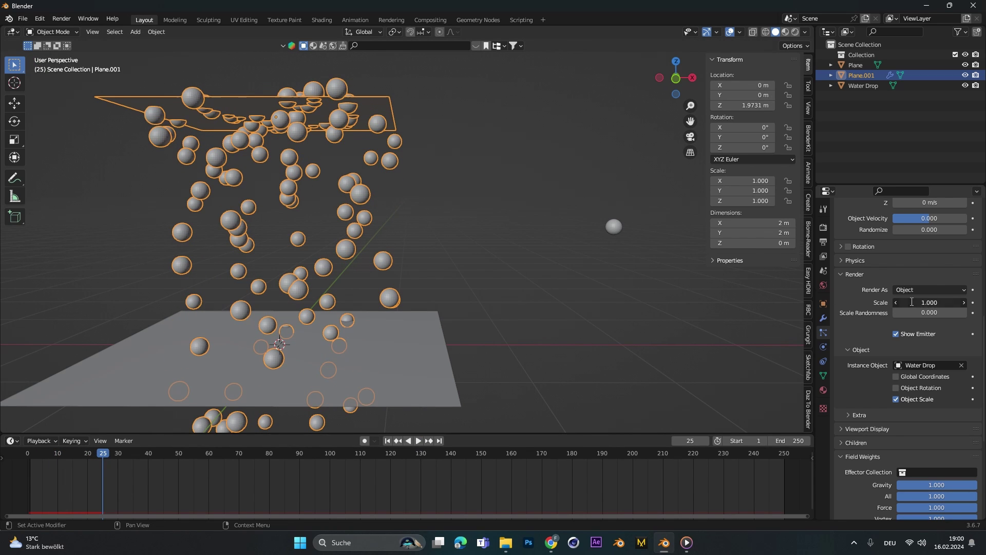
text(0.5)
key(Return)
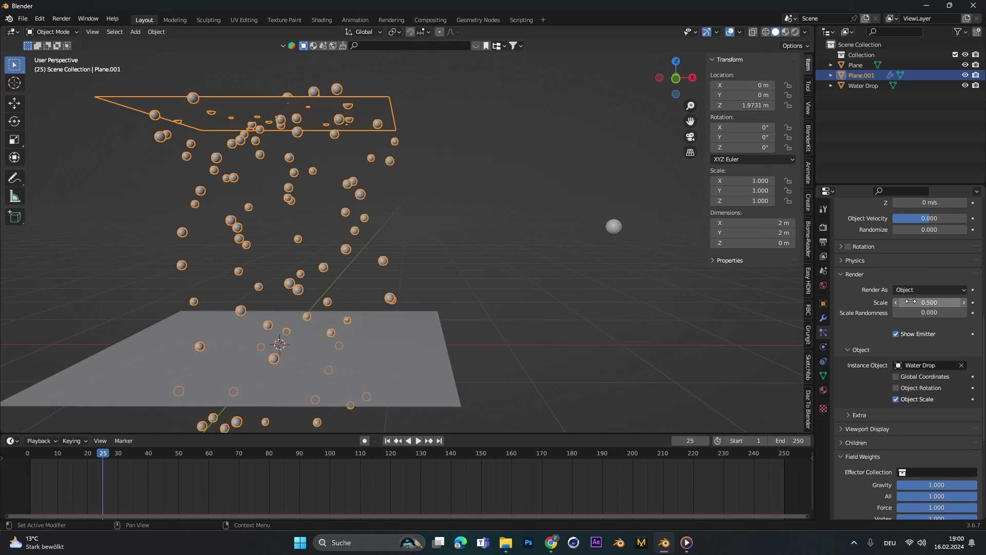
scroll(454, 287, up, 3)
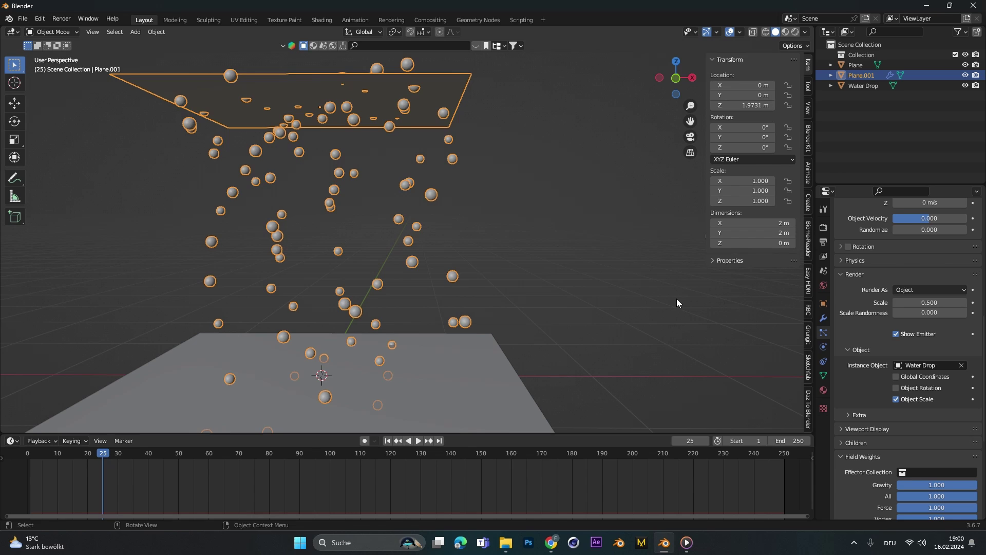
click(923, 302)
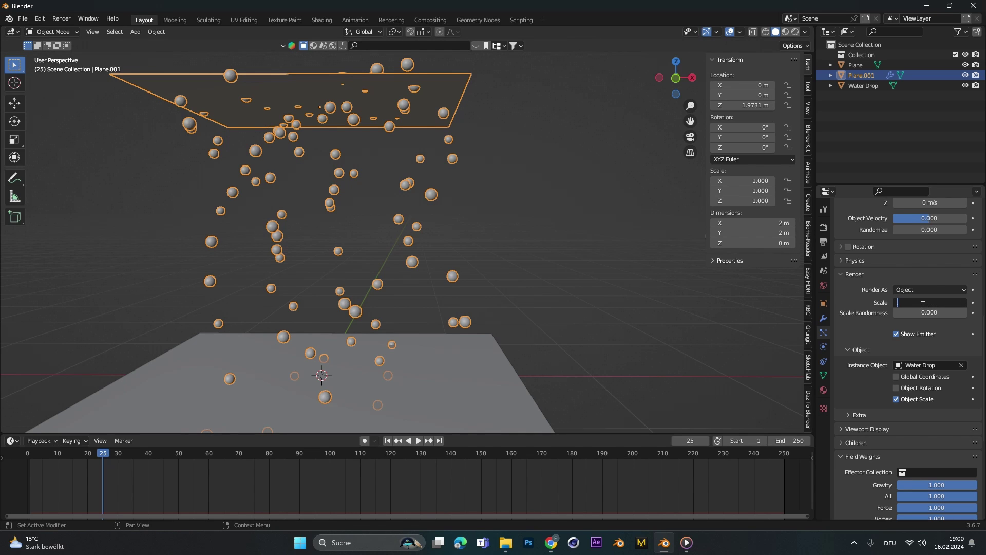
text(0.3)
key(Return)
- Raise the particle scale randomness to about 0.701
middle_drag(322, 223, 476, 244)
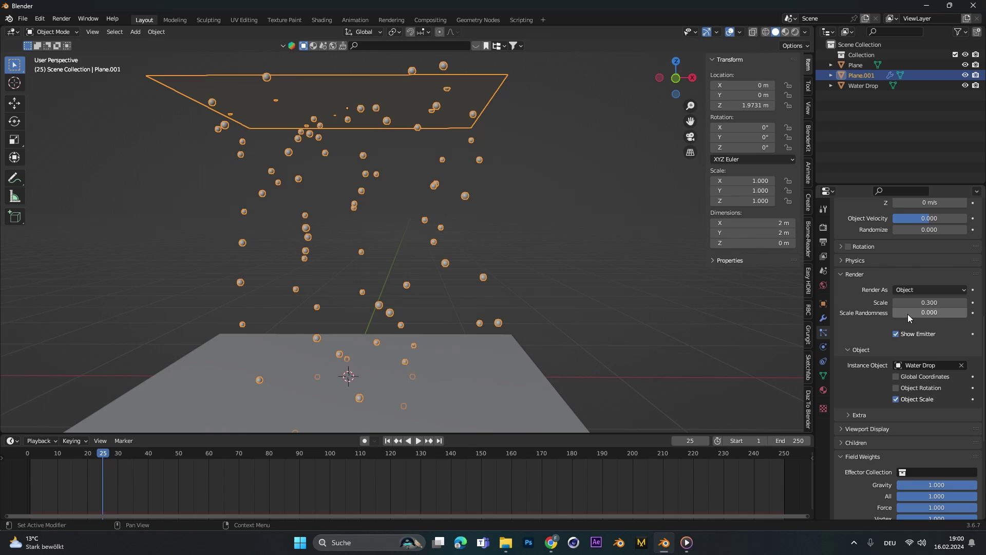
drag(908, 314, 962, 313)
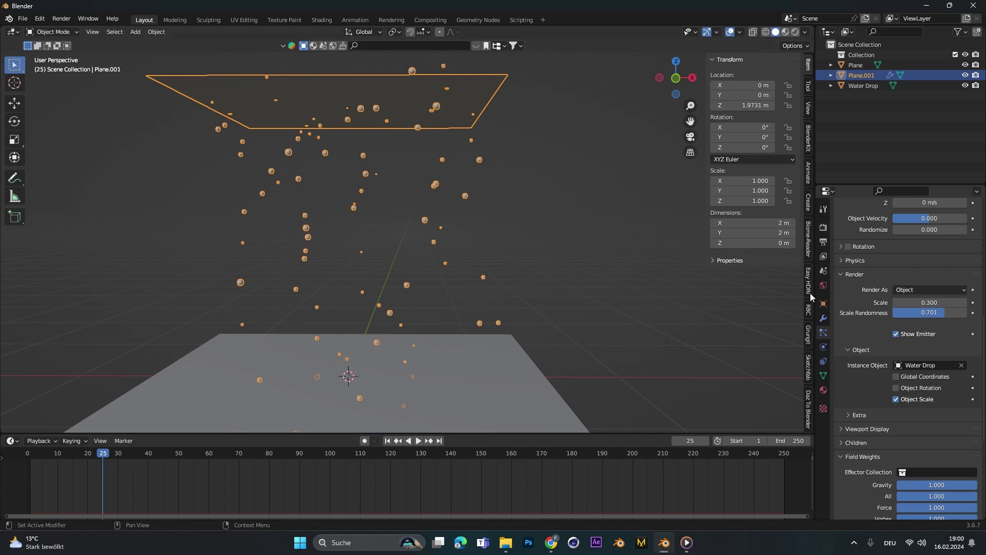
middle_drag(465, 246, 496, 248)
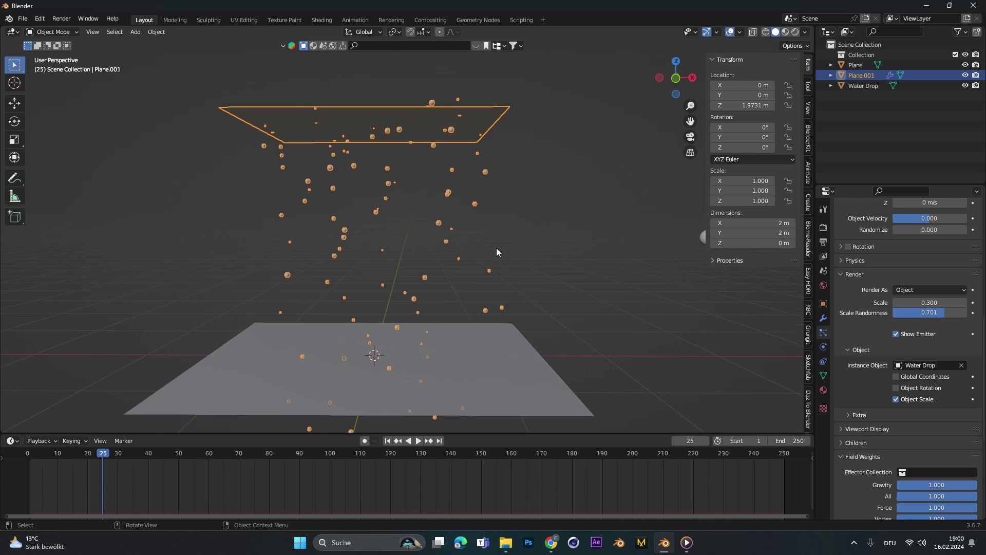
- Play the rain from frame 1 to frame 35, then select the ground plane
click(388, 440)
click(418, 441)
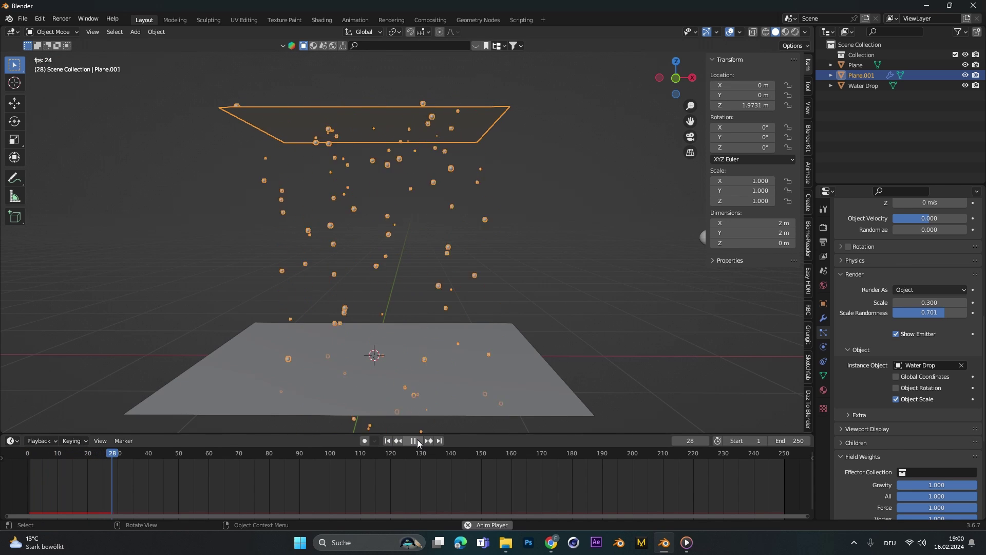
click(417, 440)
middle_drag(409, 411, 470, 313)
click(469, 312)
middle_drag(334, 344, 394, 261)
middle_drag(396, 348, 424, 300)
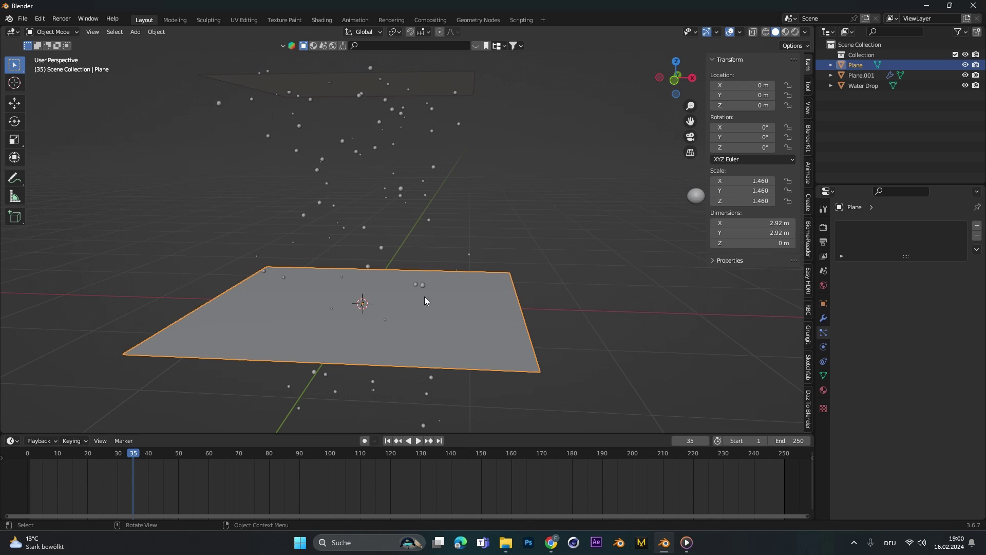
- Give the ground plane Collision physics with Kill Particles enabled
click(823, 319)
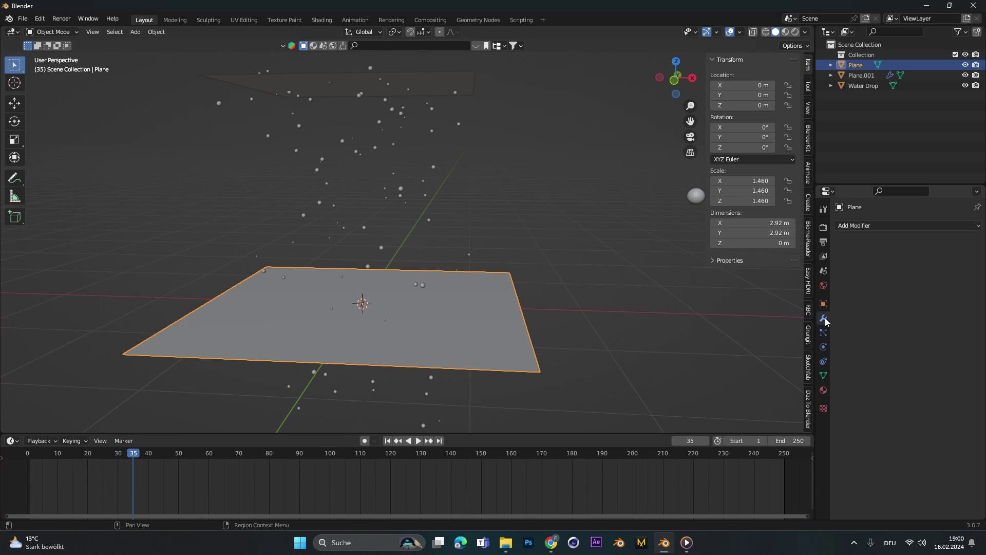
click(824, 348)
click(880, 237)
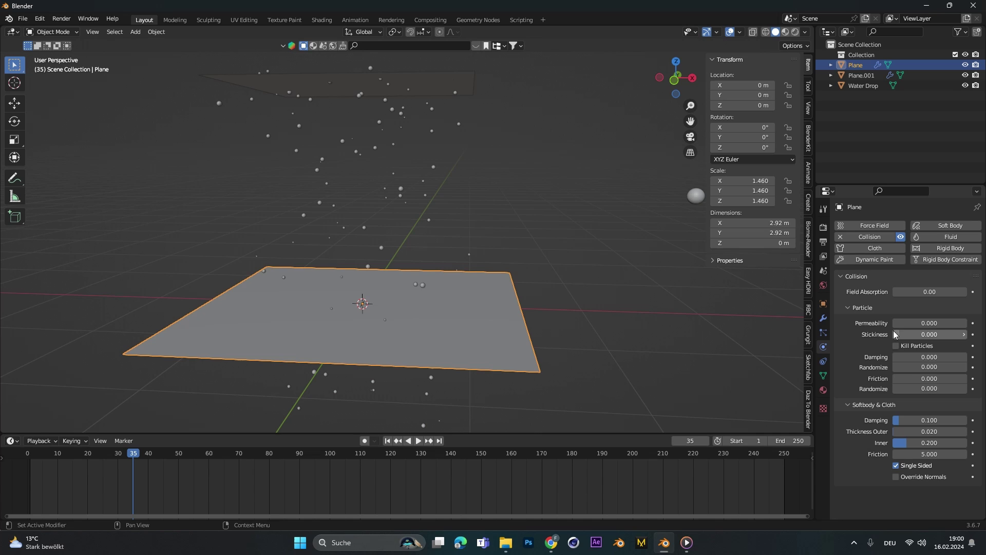
click(895, 346)
- Play to frame 77 to test the collisions, then rewind to frame 1
click(387, 441)
middle_drag(406, 396, 432, 370)
click(417, 440)
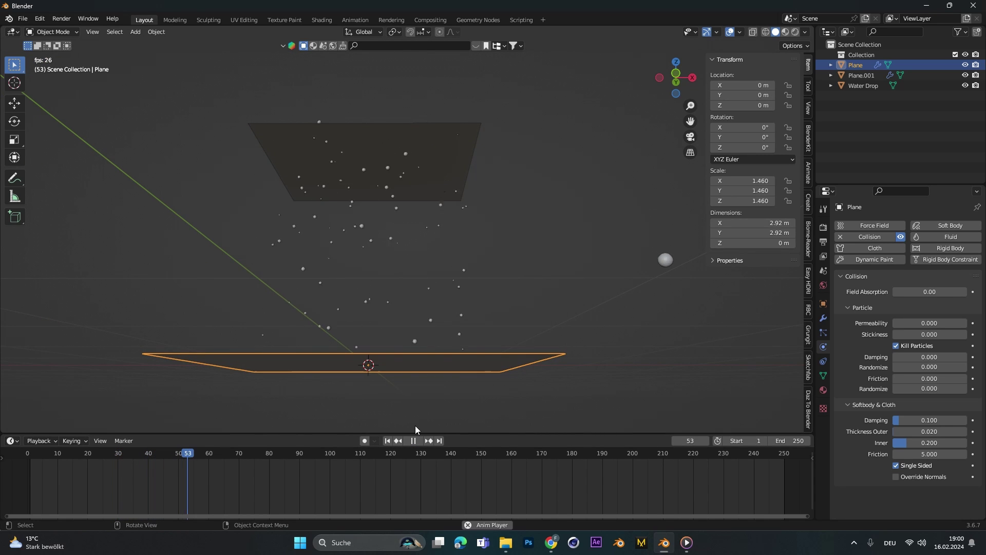
click(413, 441)
mouse_move(414, 411)
middle_down()
mouse_move(426, 349)
mouse_move(416, 427)
middle_up()
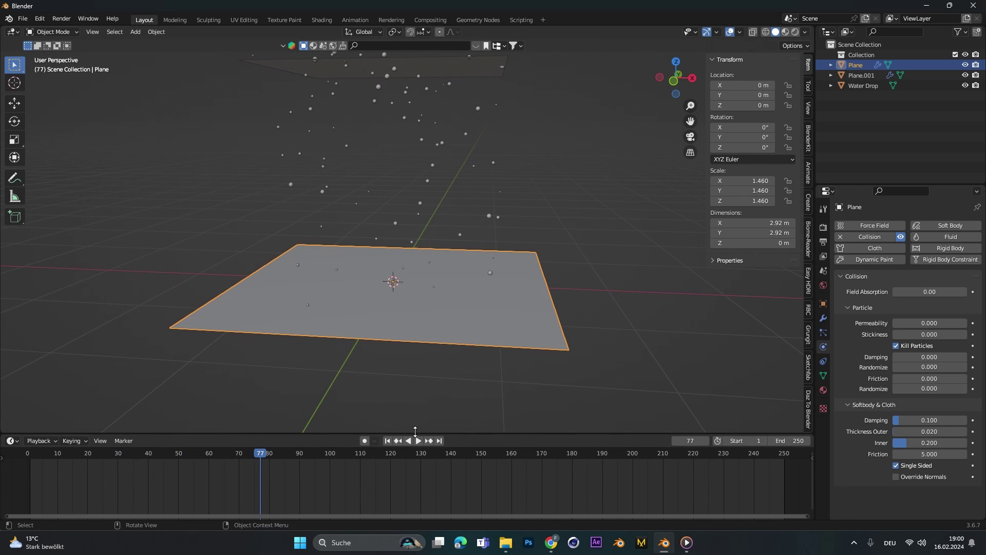
click(388, 441)
middle_drag(406, 349, 421, 276)
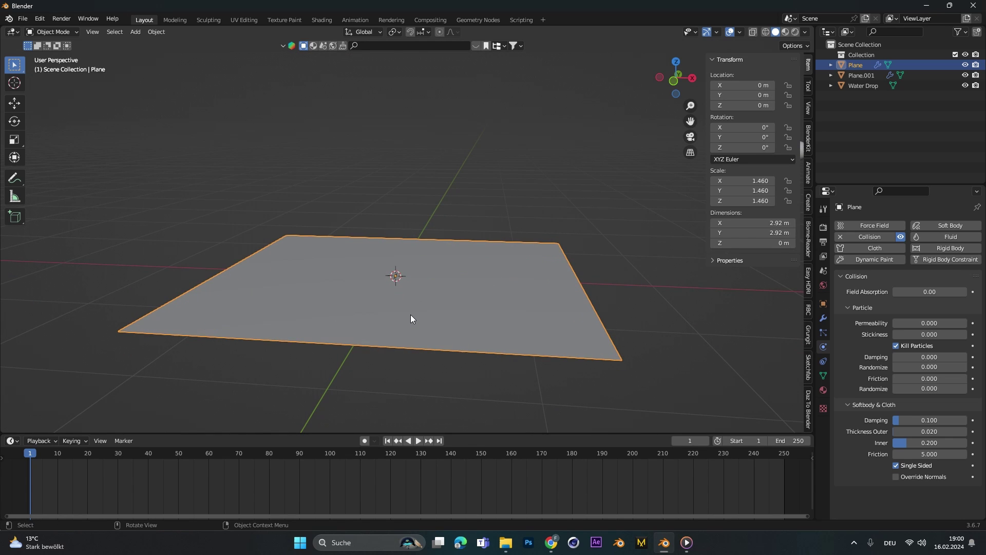
- Subdivide the ground plane mesh in Edit Mode with 50 cuts
middle_drag(397, 314, 395, 291)
key(Tab)
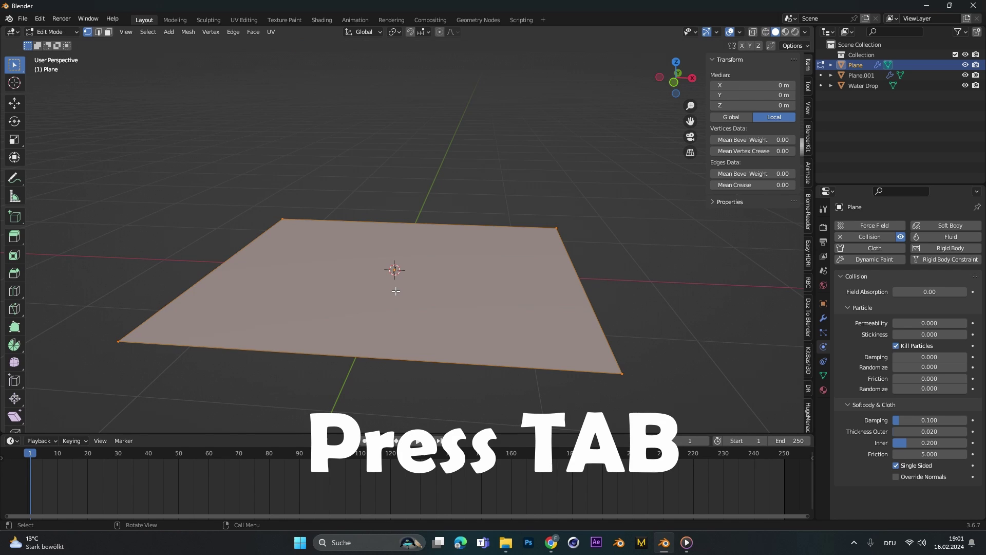
right_click(354, 252)
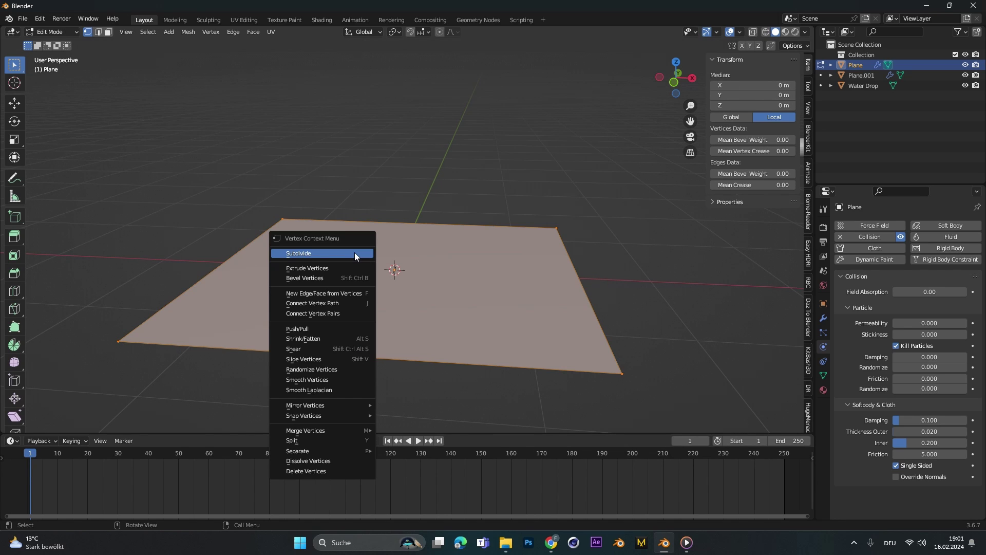
click(354, 253)
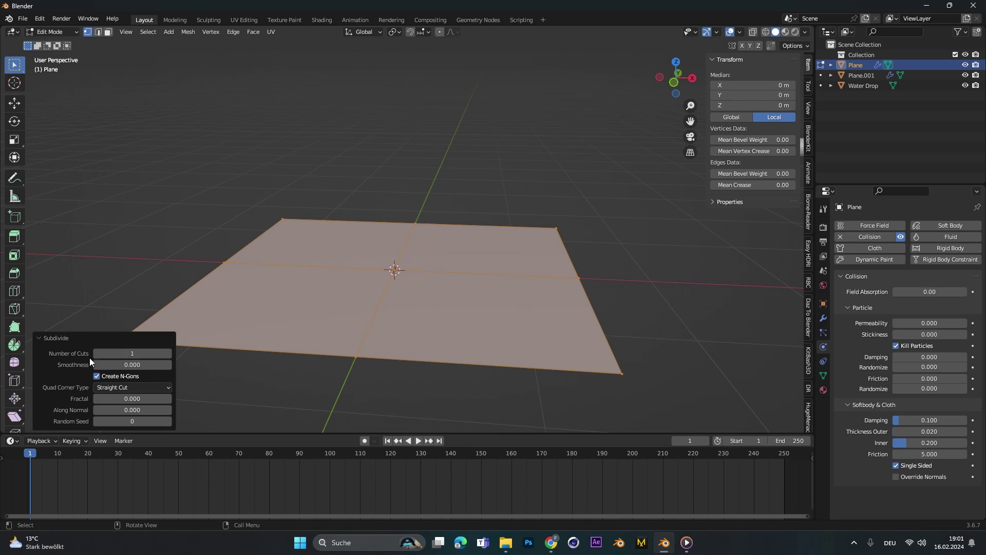
click(139, 352)
text(50)
key(Return)
- Back in Object Mode, add Dynamic Paint to the ground plane as a canvas
key(Tab)
scroll(336, 309, down, 2)
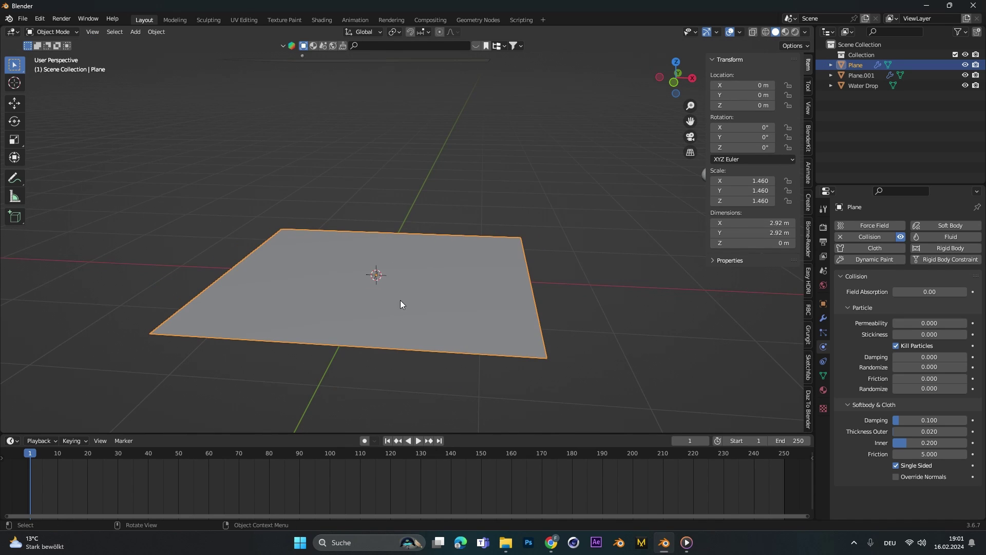
middle_drag(400, 300, 396, 294)
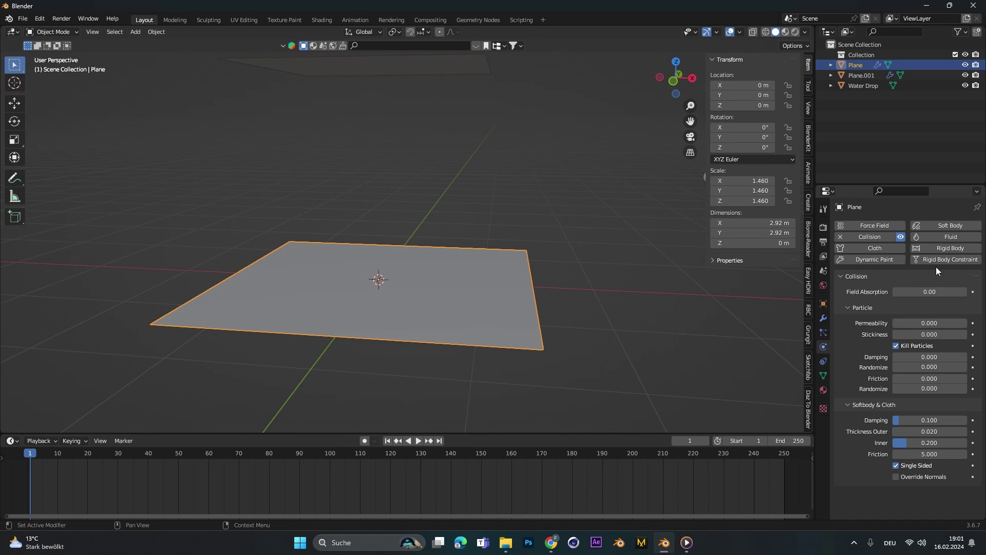
click(864, 260)
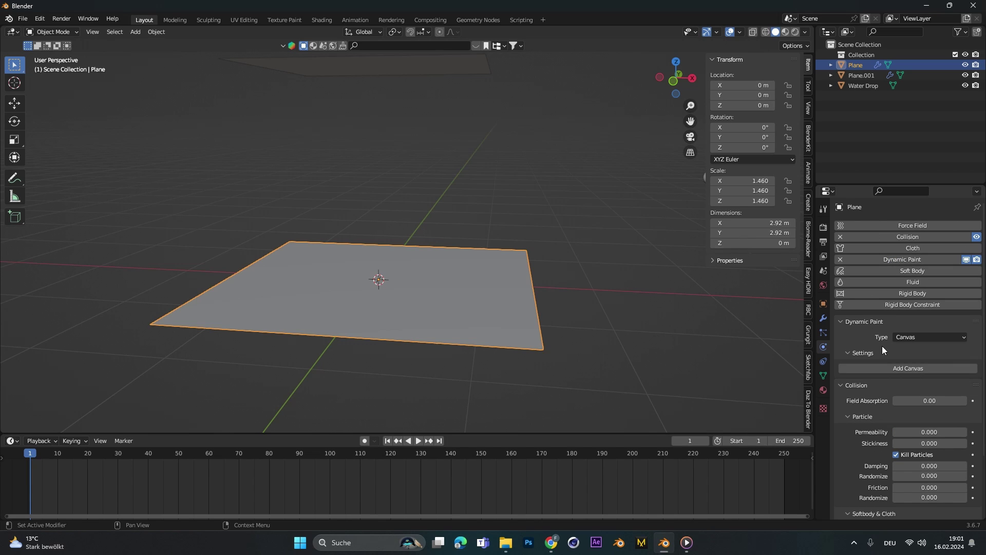
scroll(885, 351, down, 4)
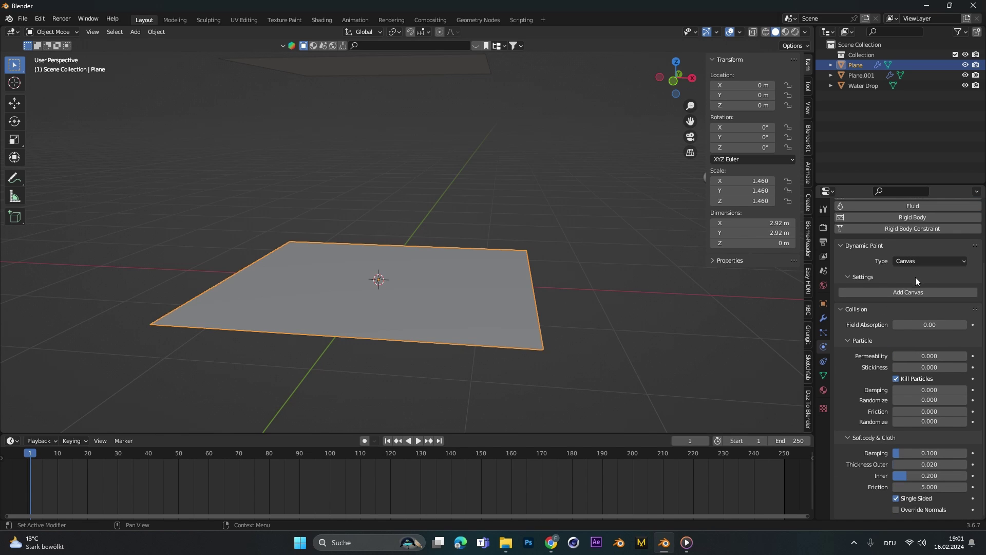
click(920, 292)
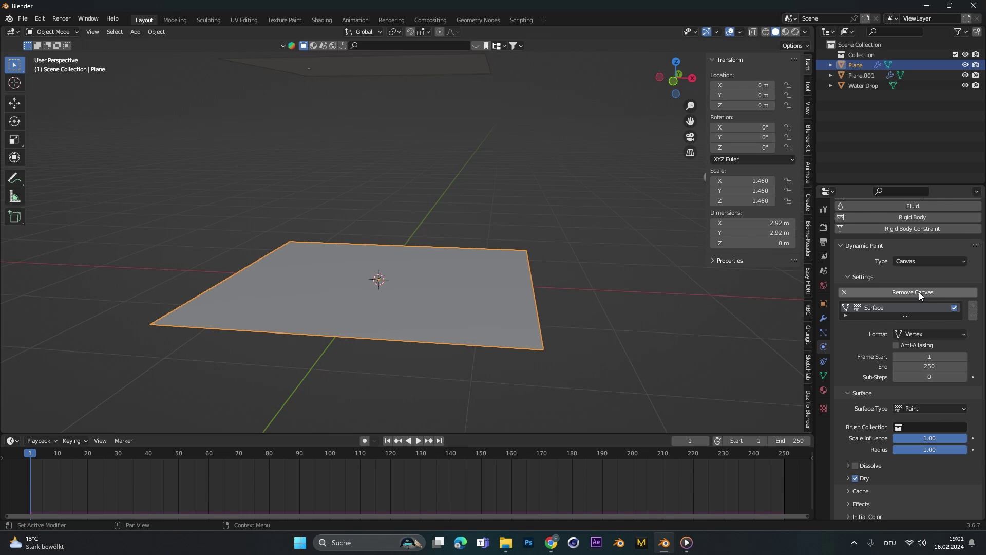
scroll(856, 363, up, 2)
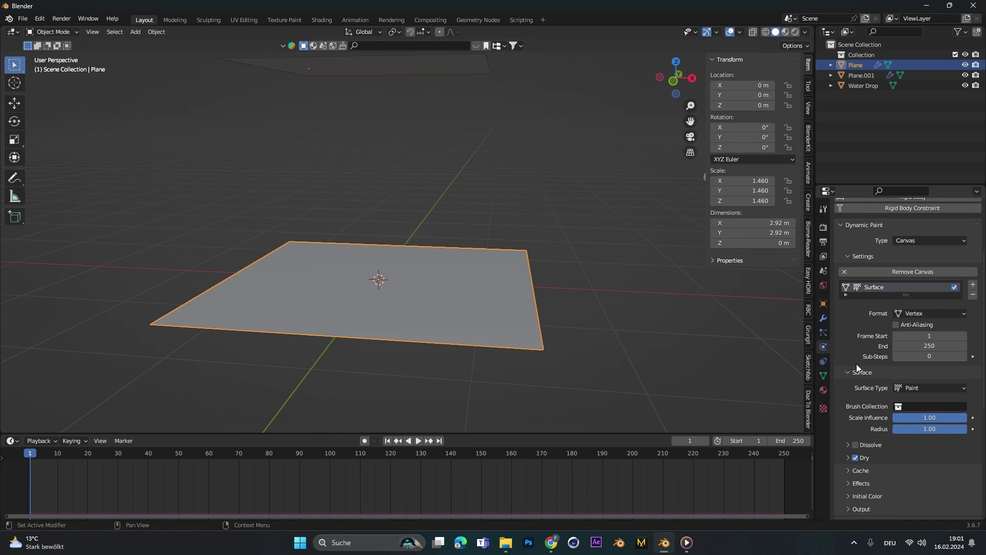
- Play the animation to frame 80 to check the canvas
click(420, 440)
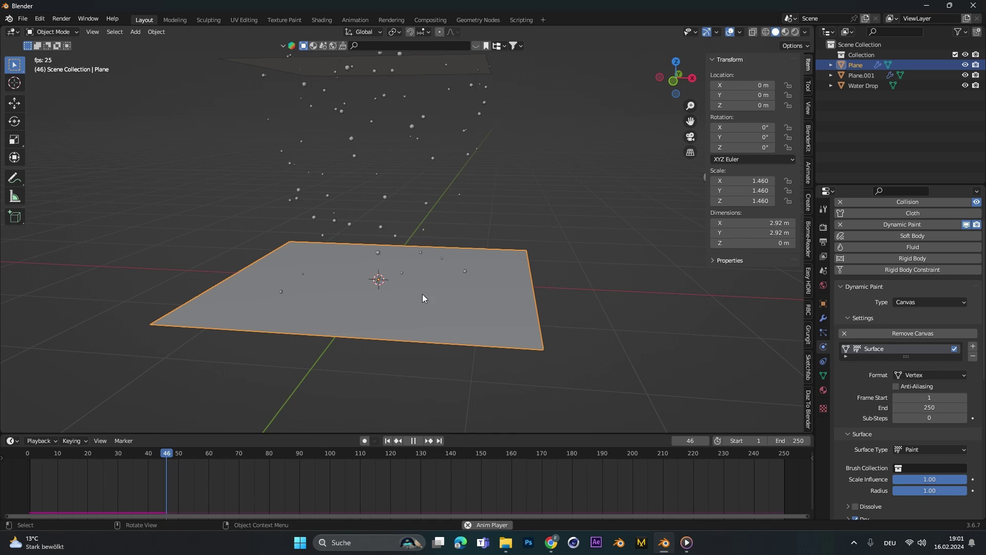
click(413, 440)
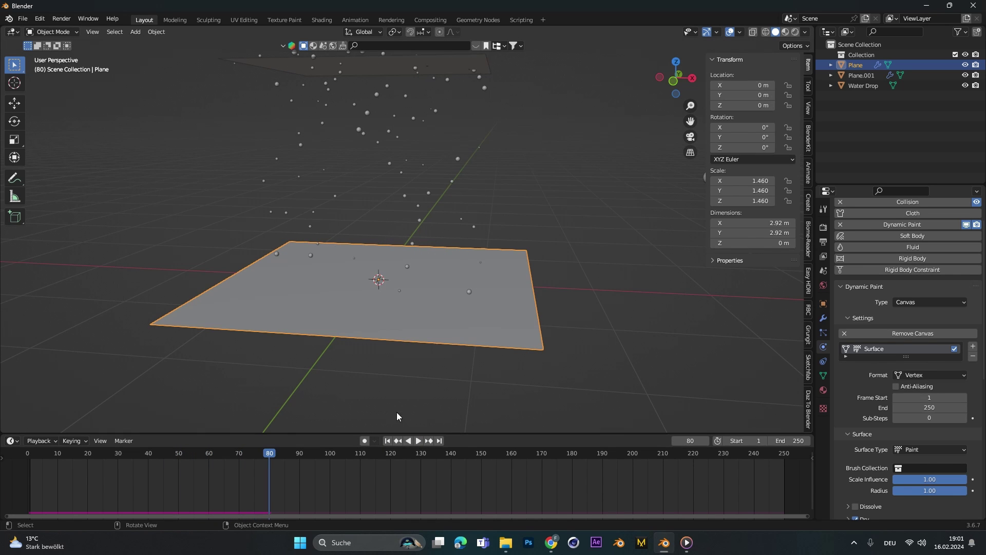
shift+middle_drag(414, 241, 414, 304)
- At frame 1, add Dynamic Paint to Plane.001 as a Brush
click(387, 441)
click(384, 132)
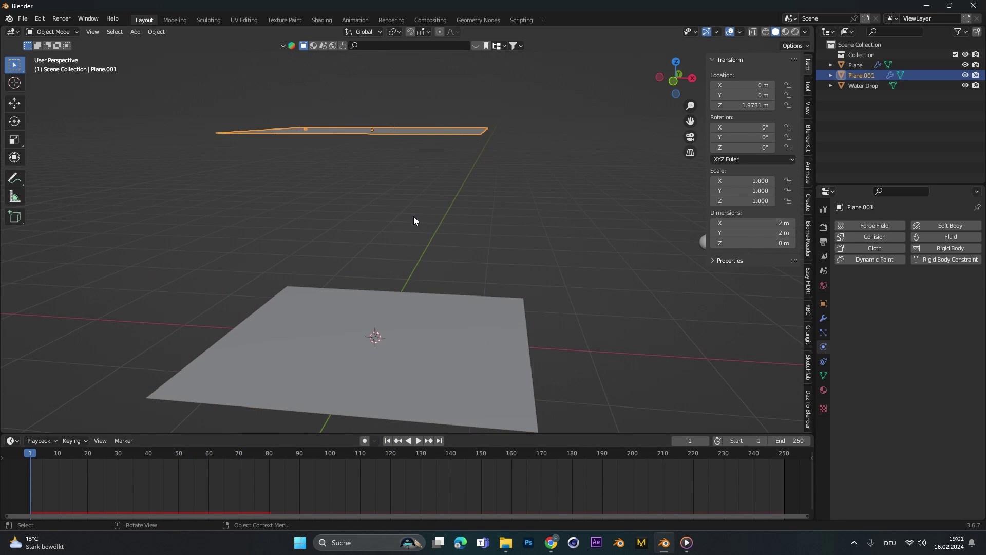
middle_drag(414, 221, 440, 221)
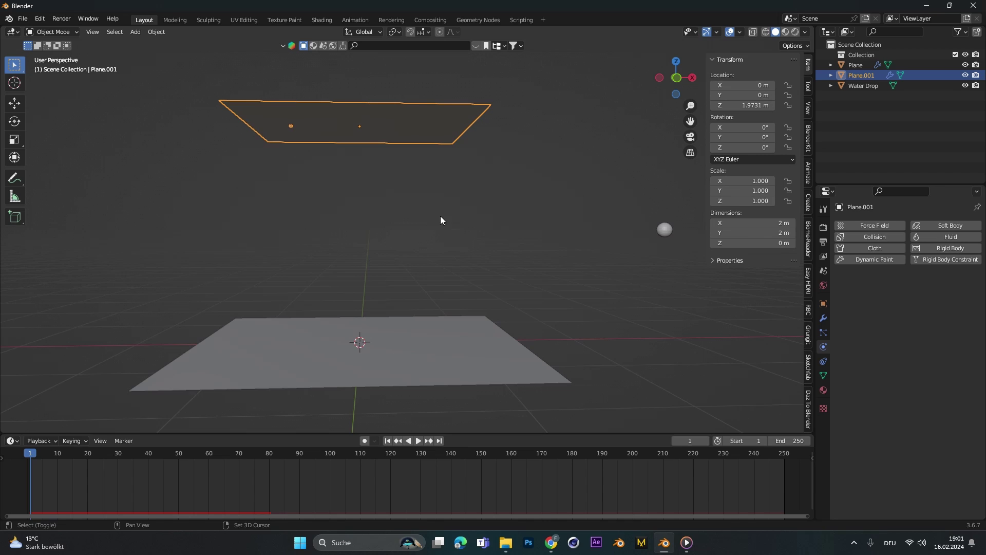
click(877, 260)
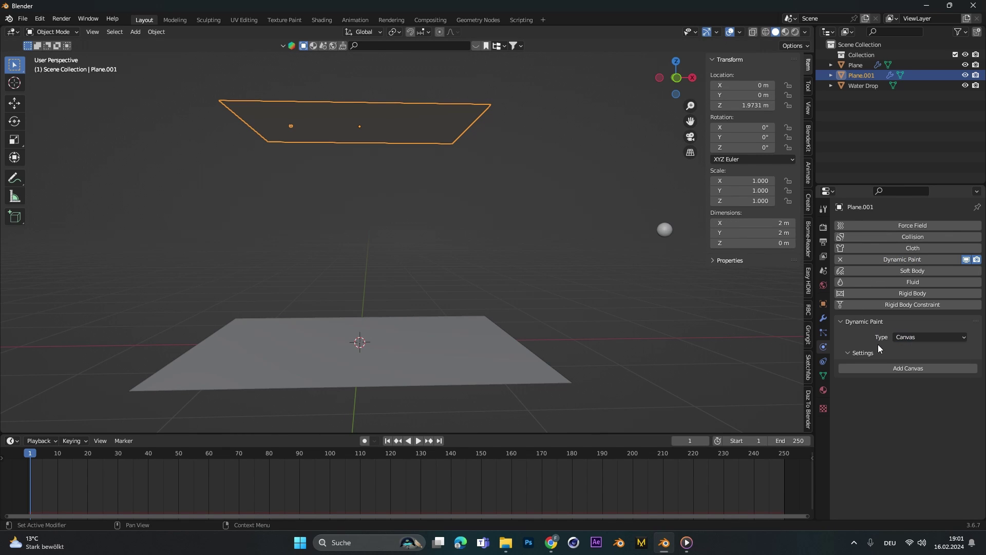
click(908, 335)
click(899, 363)
click(892, 369)
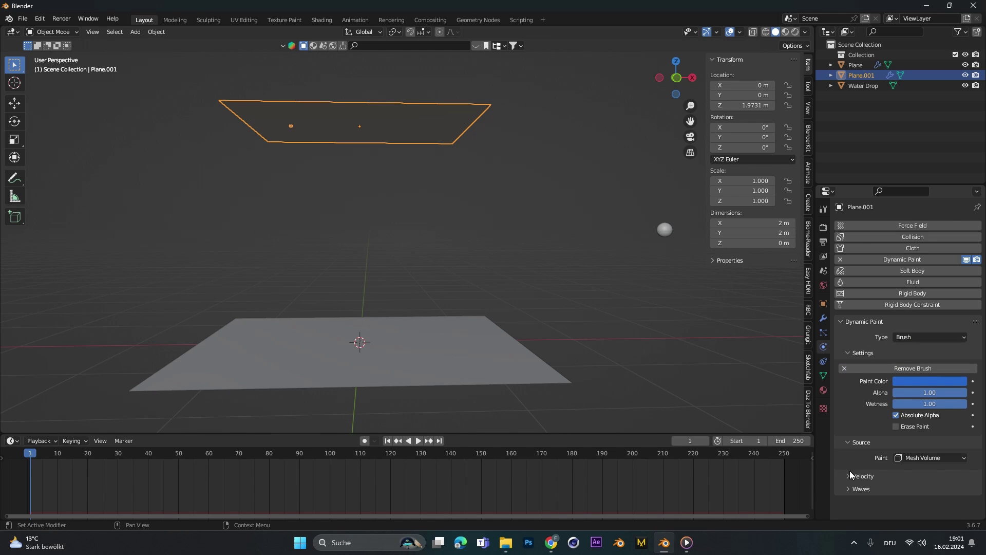
- Set the brush's paint source to Particle System using ParticleSystem
click(911, 460)
click(905, 457)
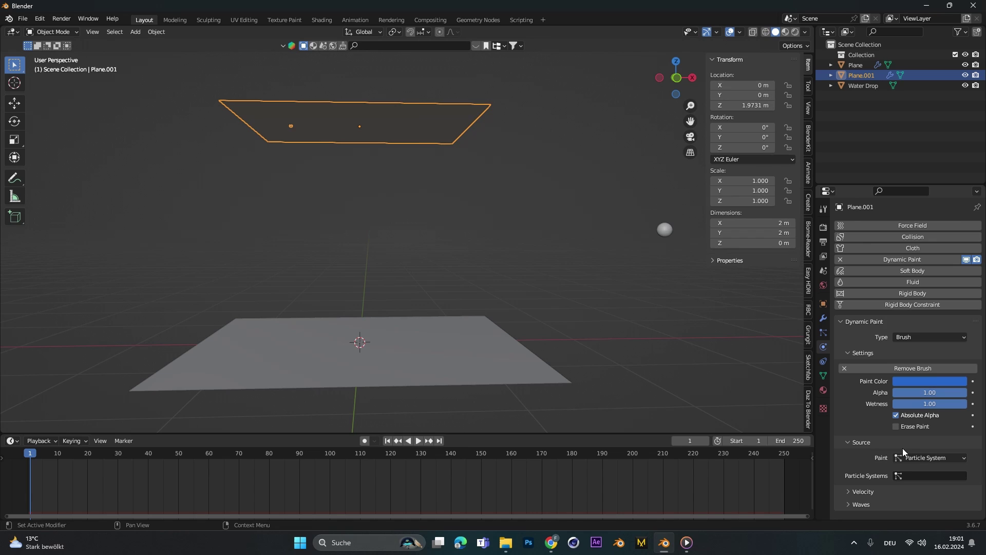
click(908, 476)
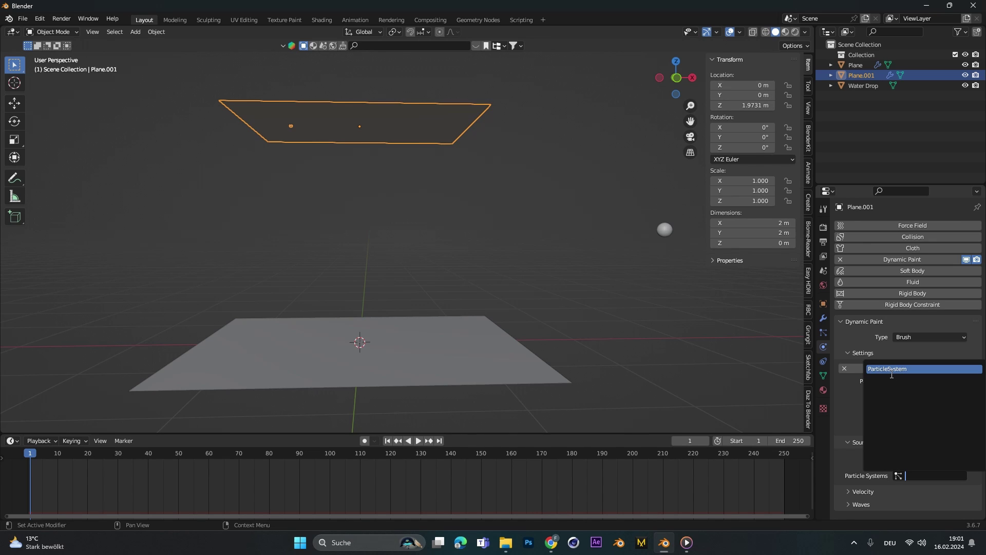
click(892, 373)
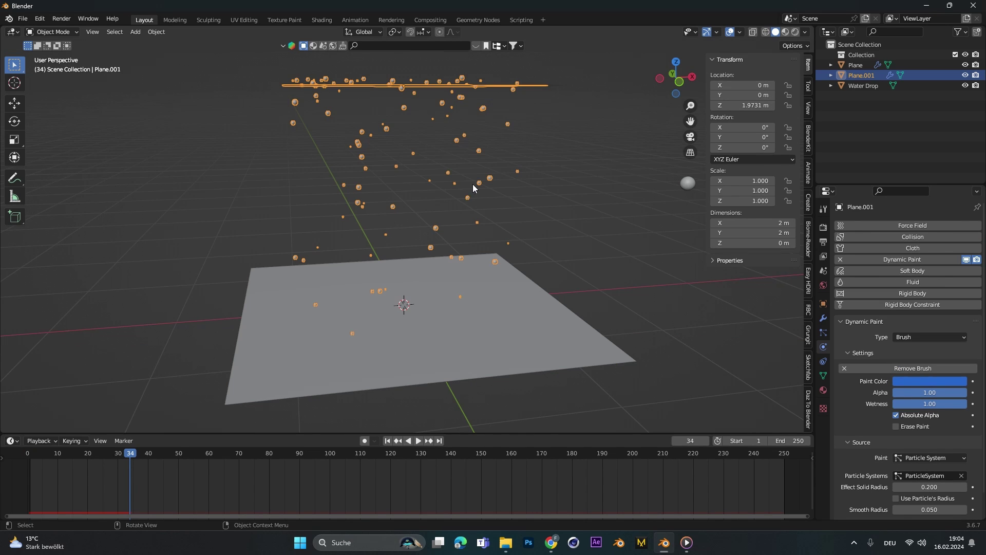
- Switch the Plane's Dynamic Paint canvas surface type to Waves
click(383, 304)
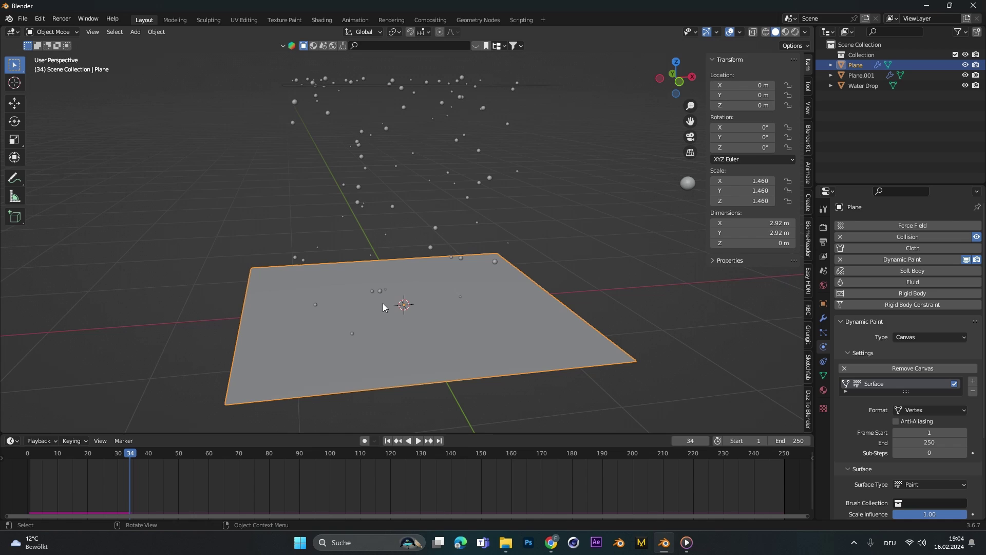
scroll(887, 406, down, 5)
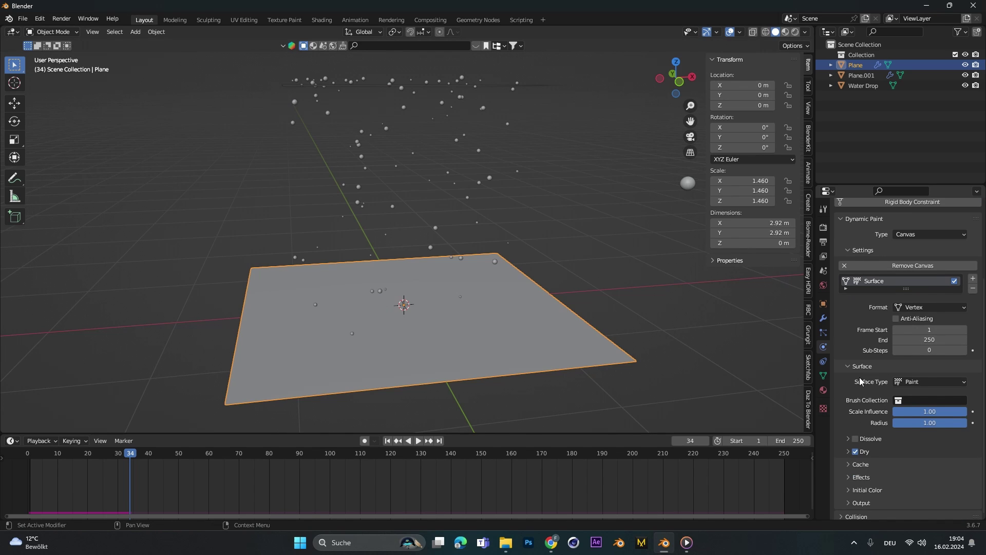
click(908, 383)
click(930, 427)
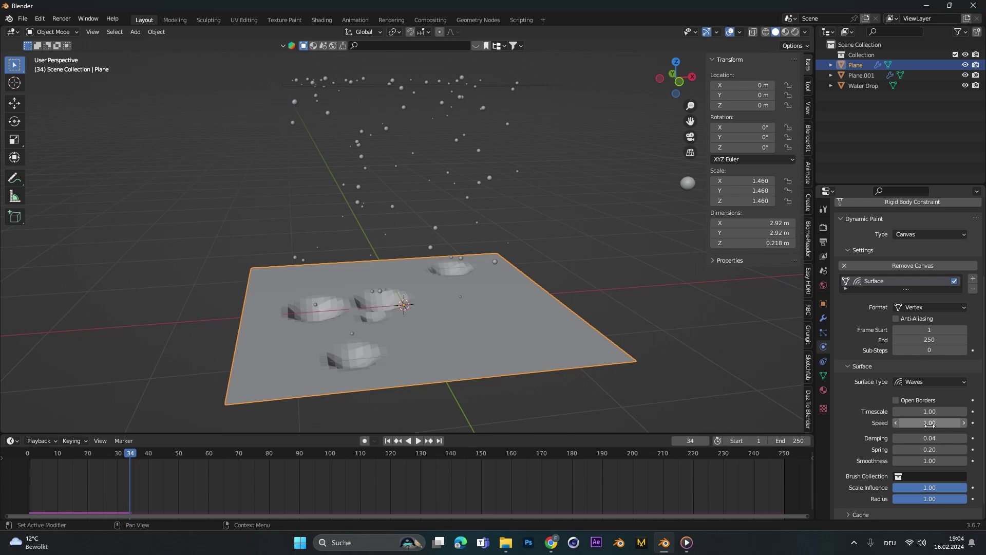
- Play the animation from frame 1 and move in closer to watch the ripples
click(389, 441)
click(418, 441)
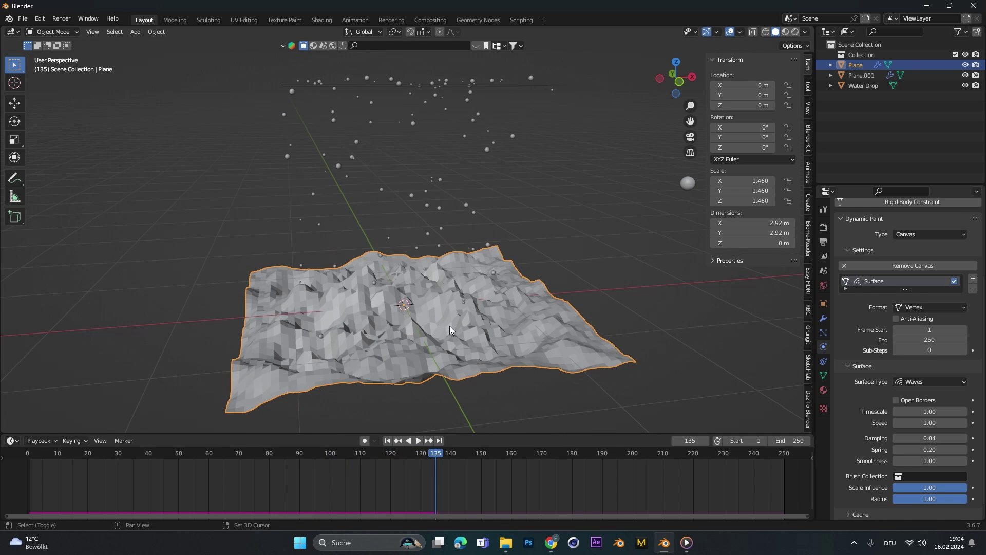
scroll(449, 326, up, 3)
shift+middle_drag(449, 326, 447, 245)
shift+middle_drag(457, 304, 447, 309)
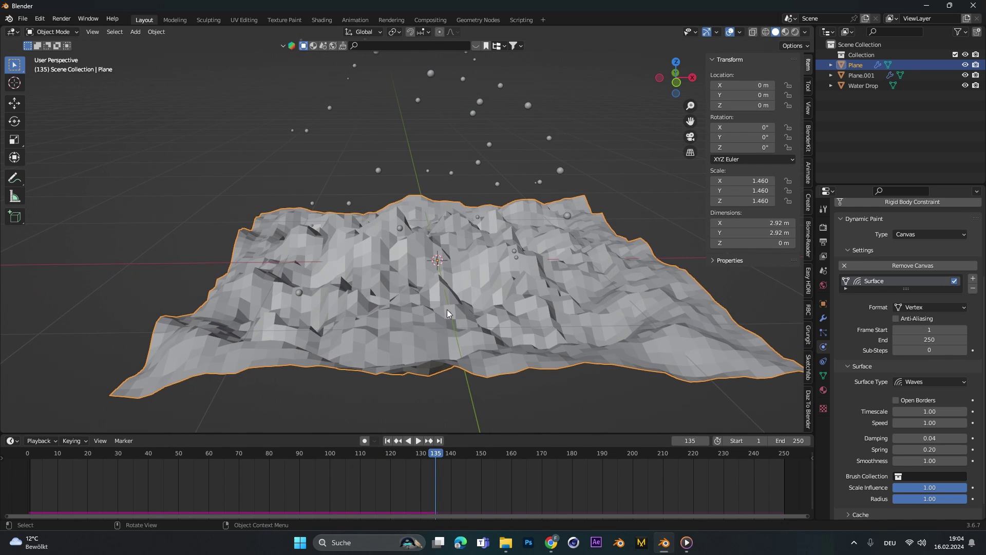
- Shade the Plane smooth and return to the first frame
right_click(447, 309)
click(449, 293)
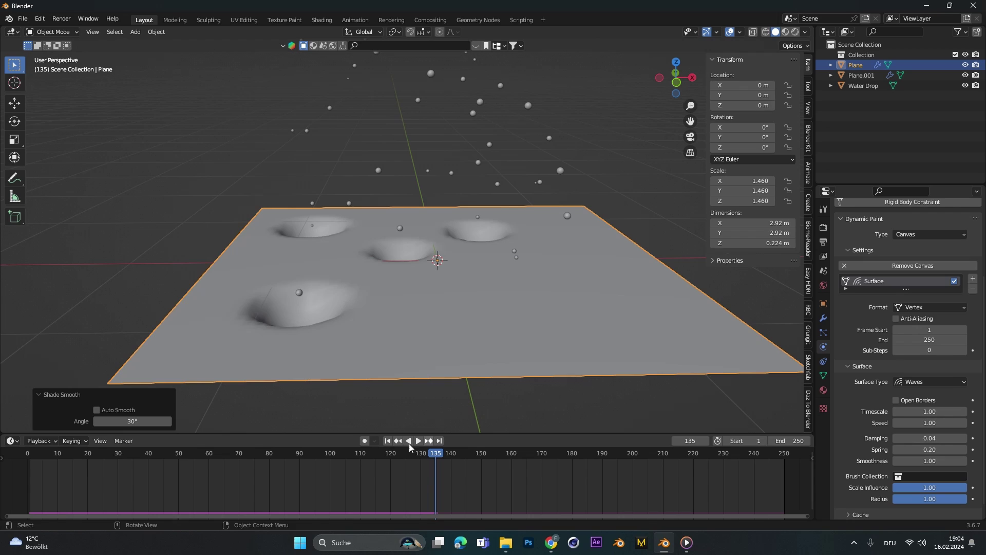
click(387, 441)
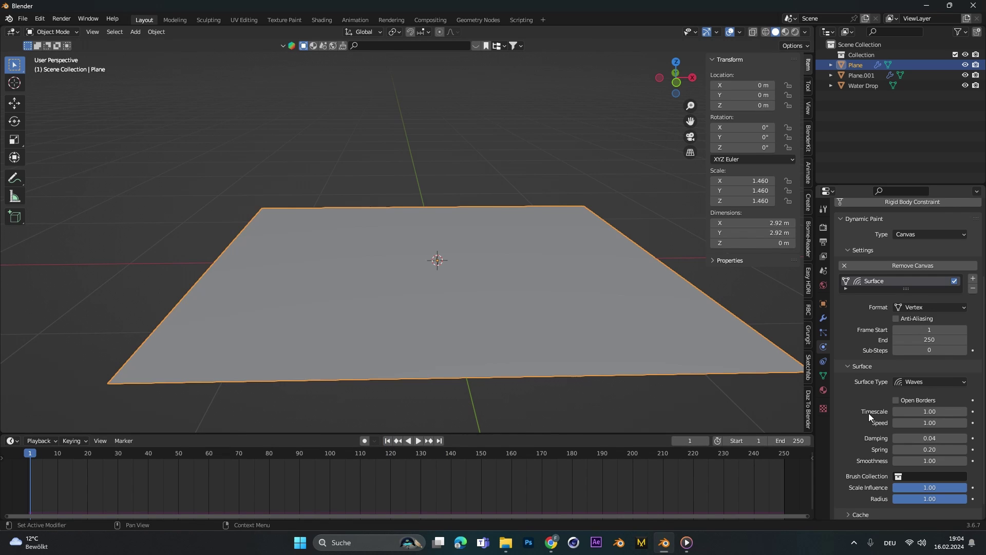
scroll(868, 419, down, 1)
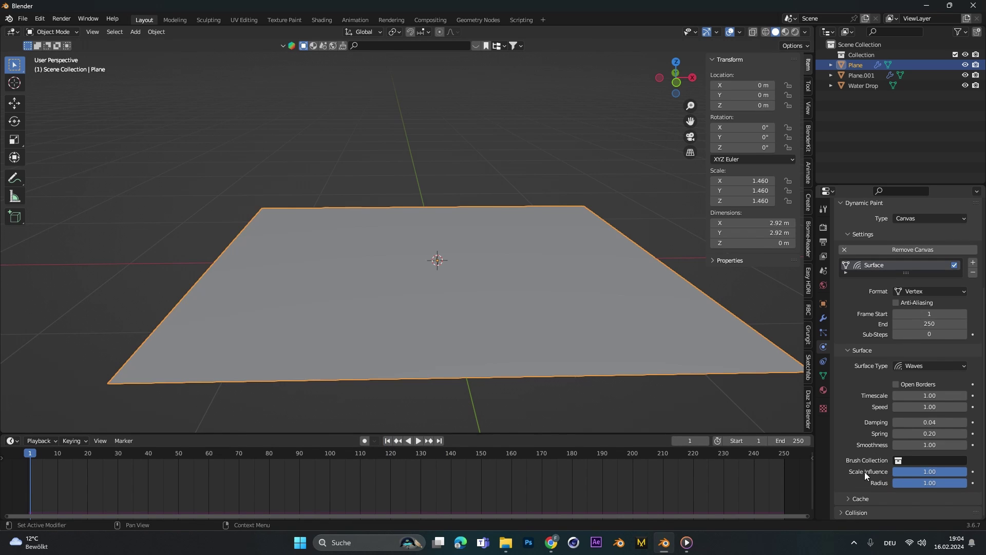
- Set the wave canvas Scale Influence to 0.5 and enter a new Radius value
click(918, 472)
text(0.5)
key(Tab)
text(0.5)
key(Return)
- Replay the animation from a lower, closer angle to check the ripples
click(418, 441)
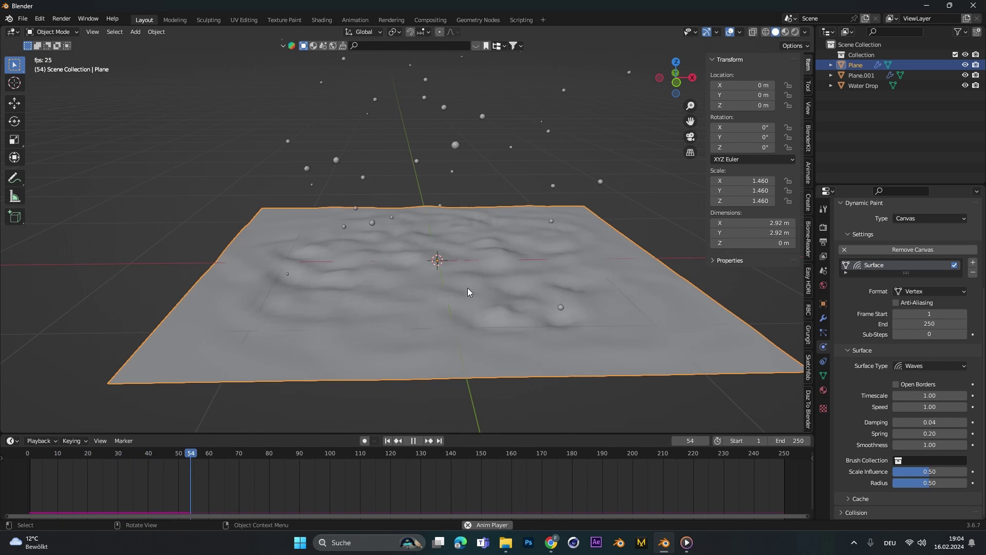
middle_drag(467, 288, 445, 298)
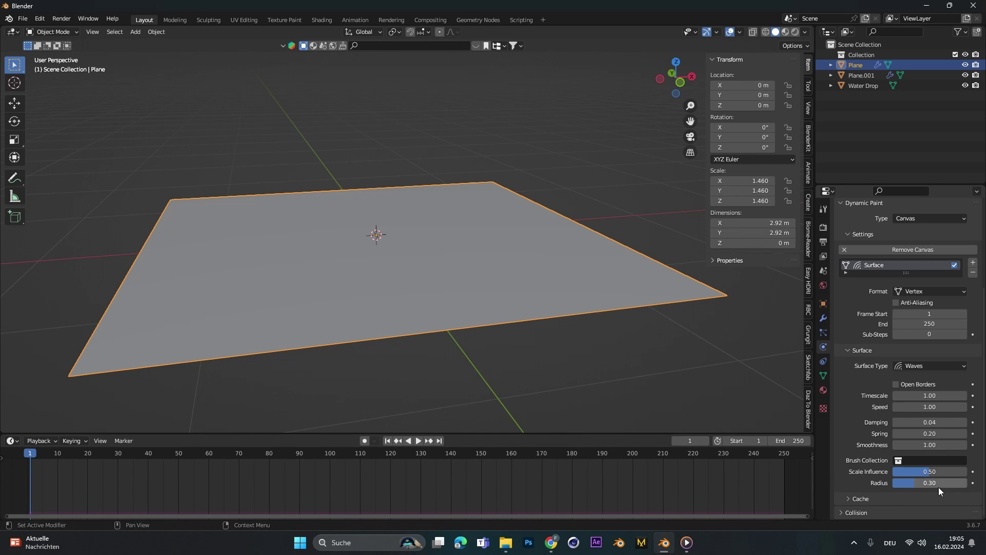
click(415, 442)
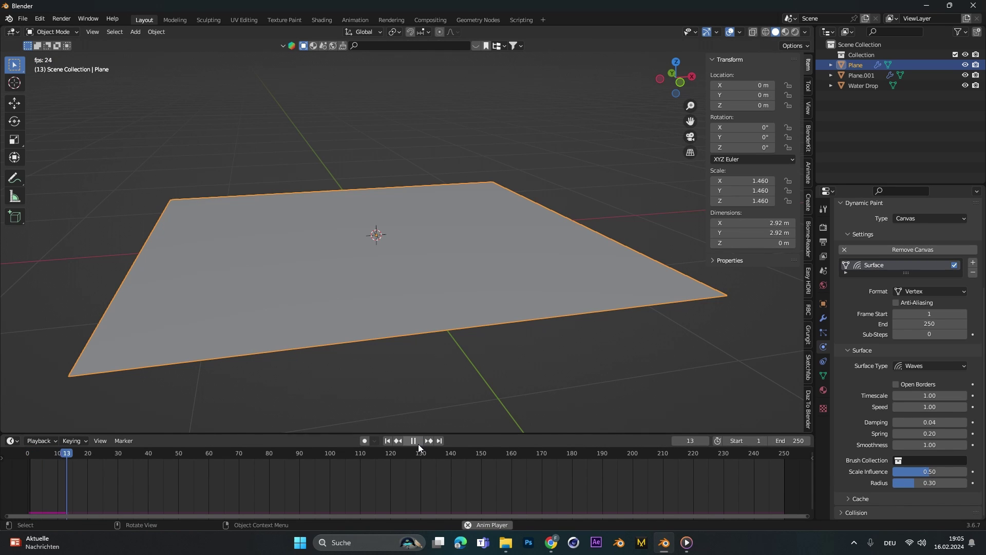
scroll(390, 310, up, 2)
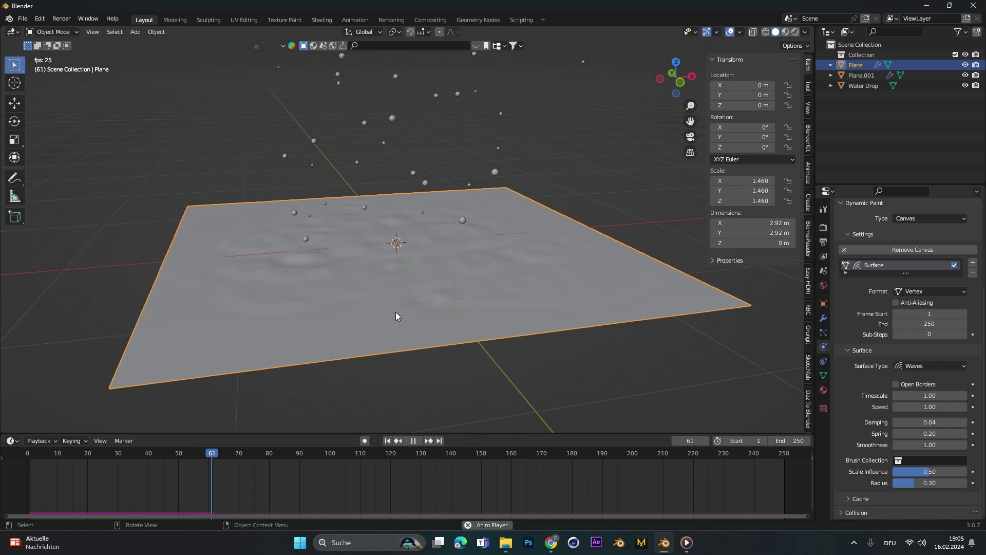
- Try Scale Influence 1.00, then revert it to 0.50
click(946, 470)
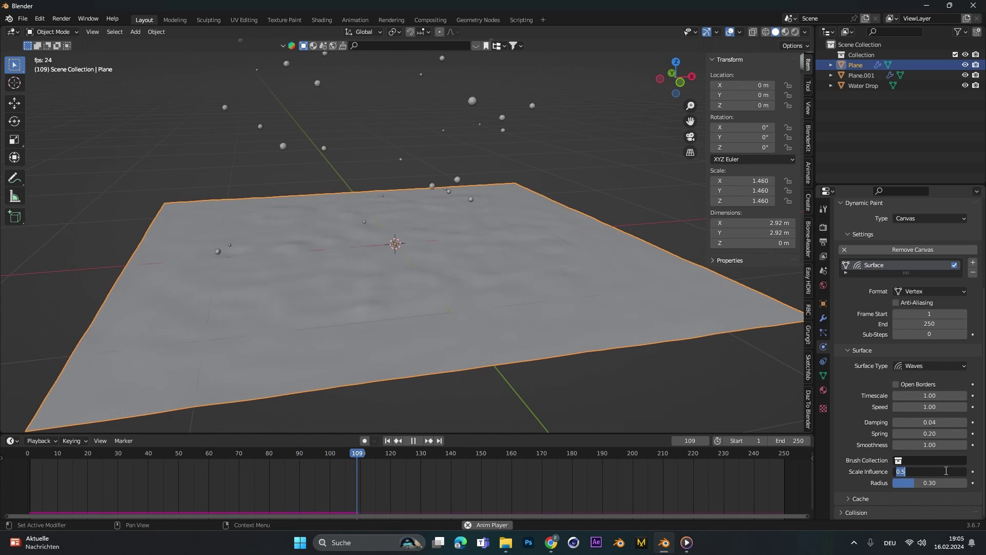
text(1)
key(Return)
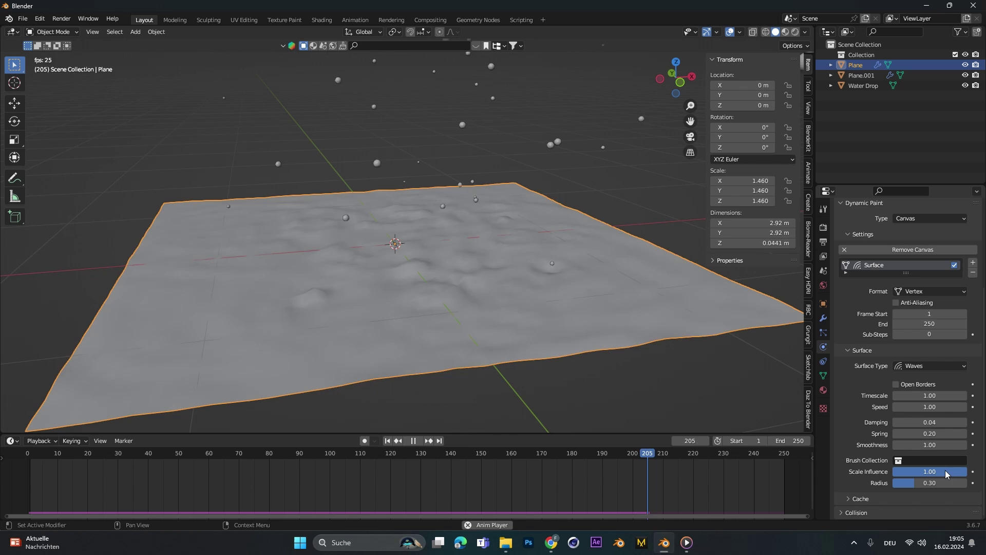
click(945, 470)
text(0.5)
key(Return)
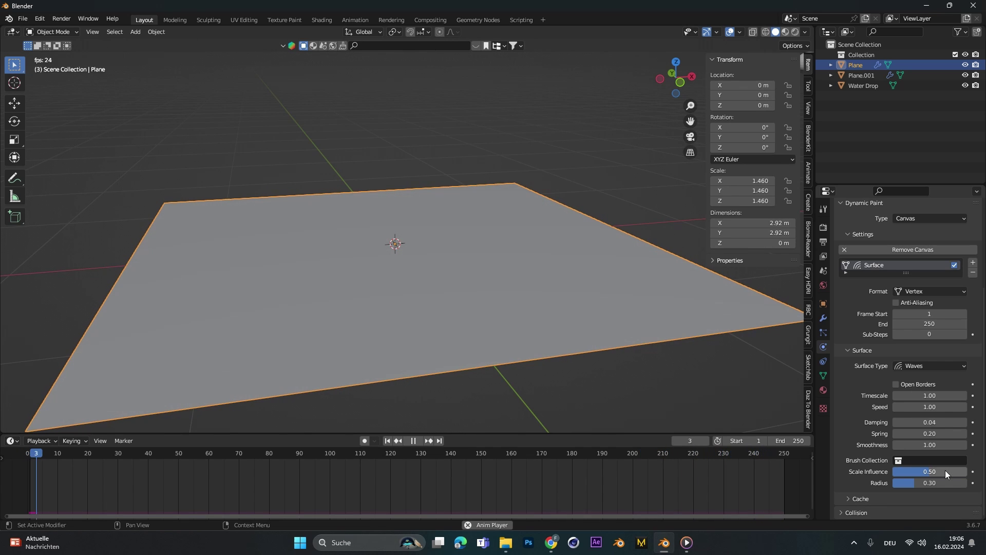
scroll(521, 303, down, 5)
middle_drag(384, 214, 418, 266)
- Stop playback and rewind to the first frame
click(413, 441)
click(387, 441)
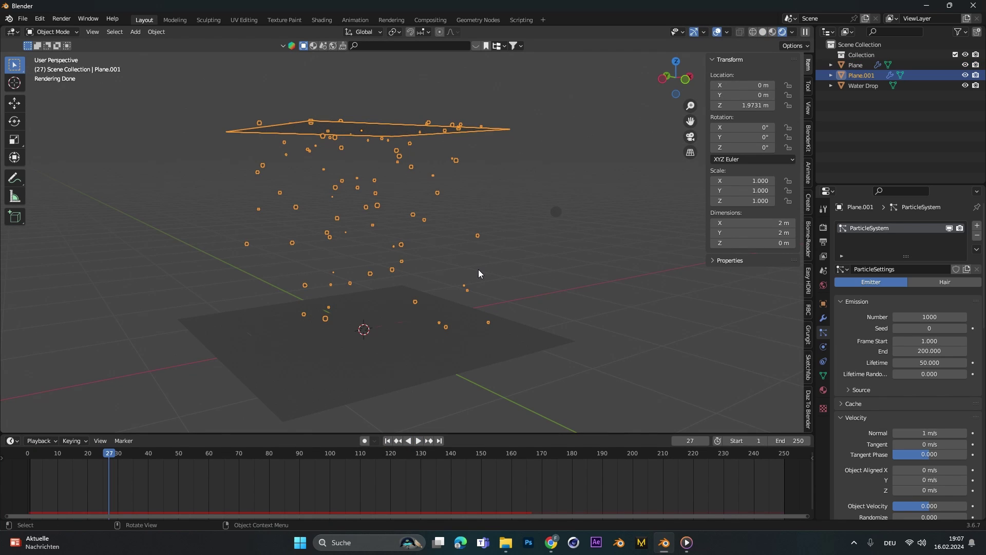
scroll(479, 269, up, 4)
middle_drag(479, 269, 490, 273)
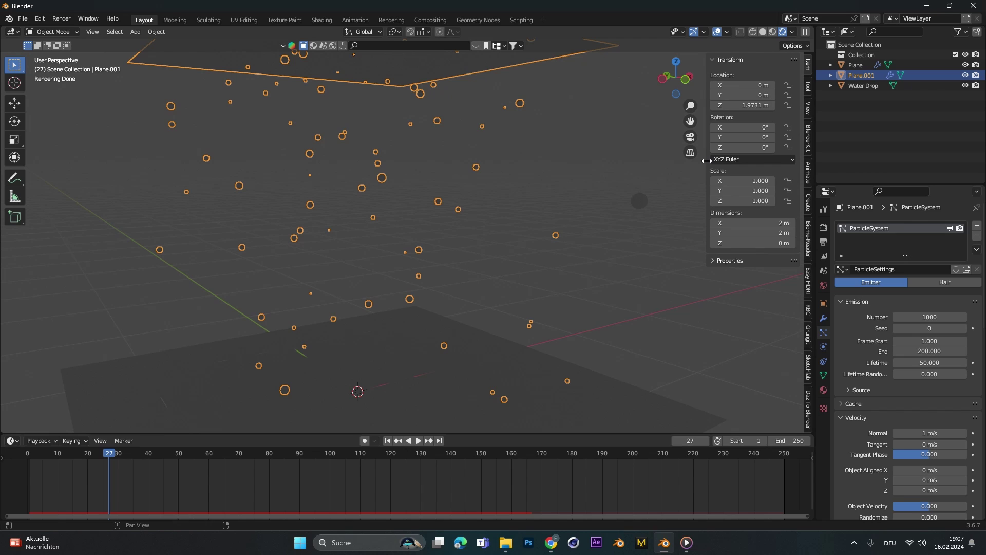
- In Easy HDRI, set the 360 fotos folder and create world nodes
click(808, 273)
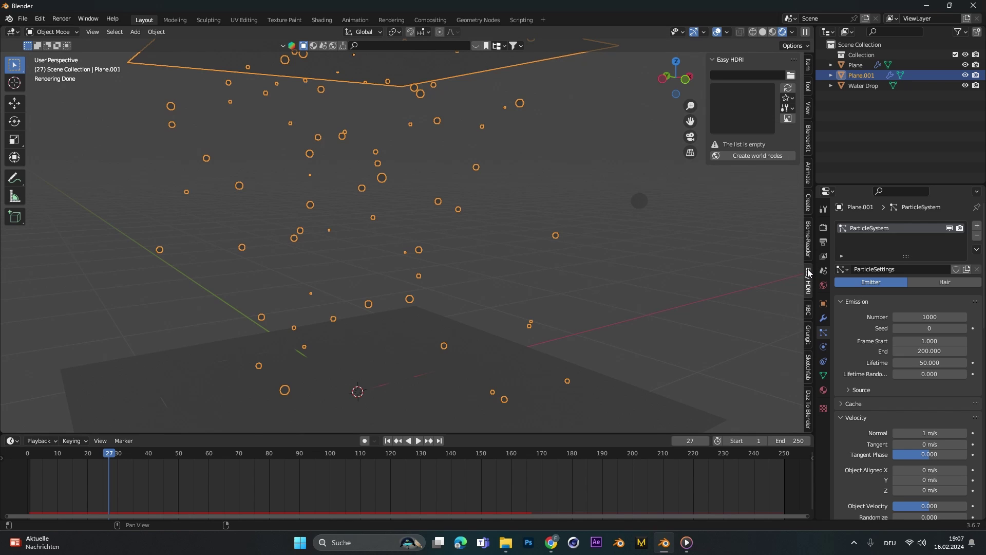
drag(705, 105, 623, 105)
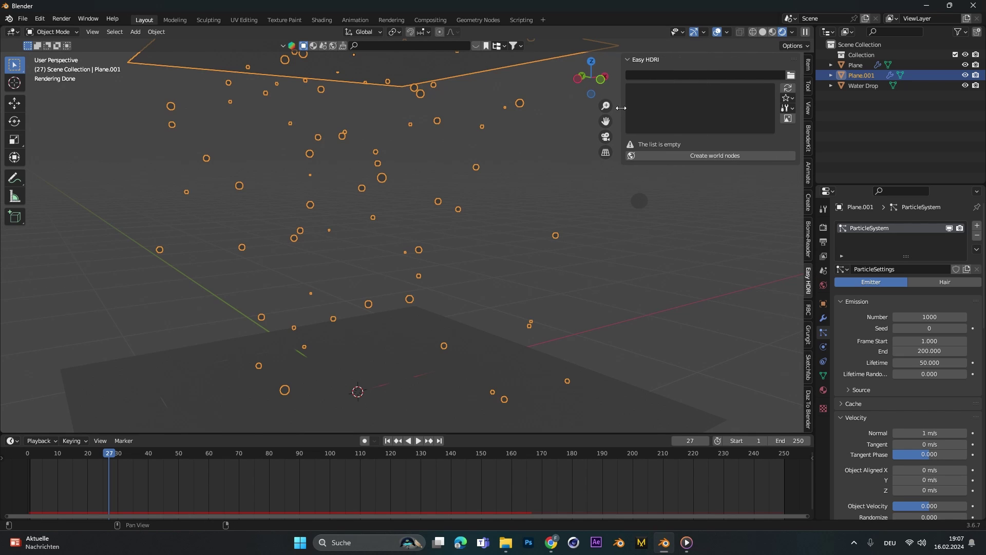
click(791, 75)
click(277, 338)
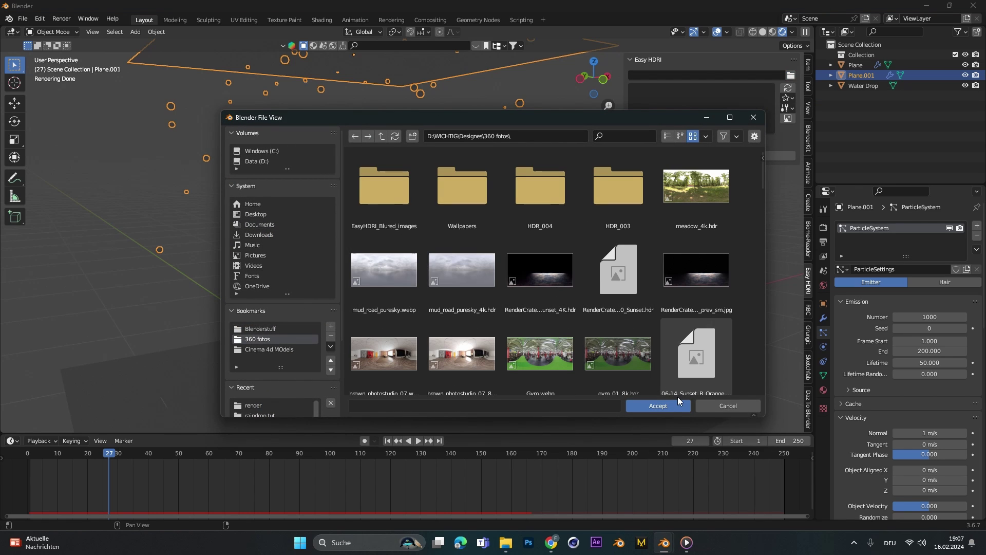
click(666, 407)
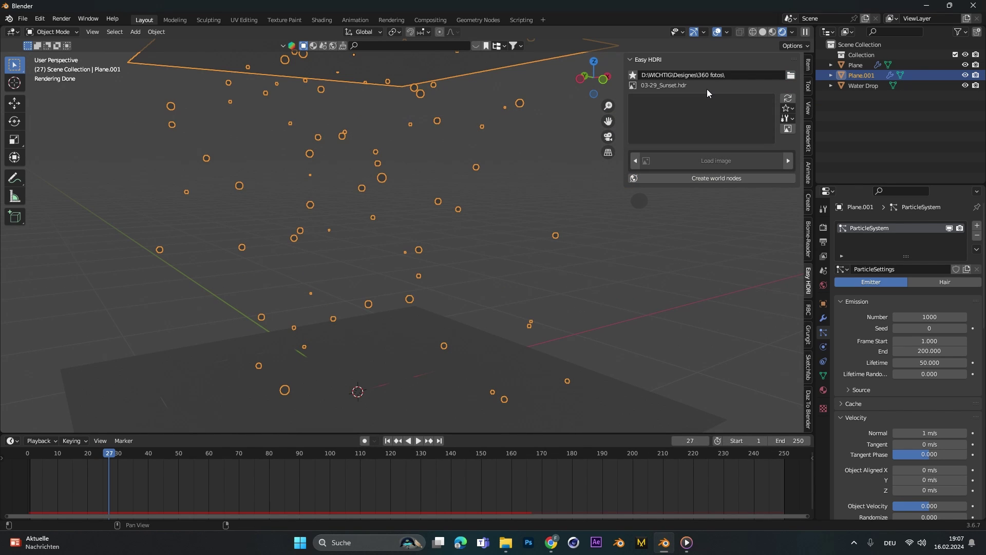
click(727, 179)
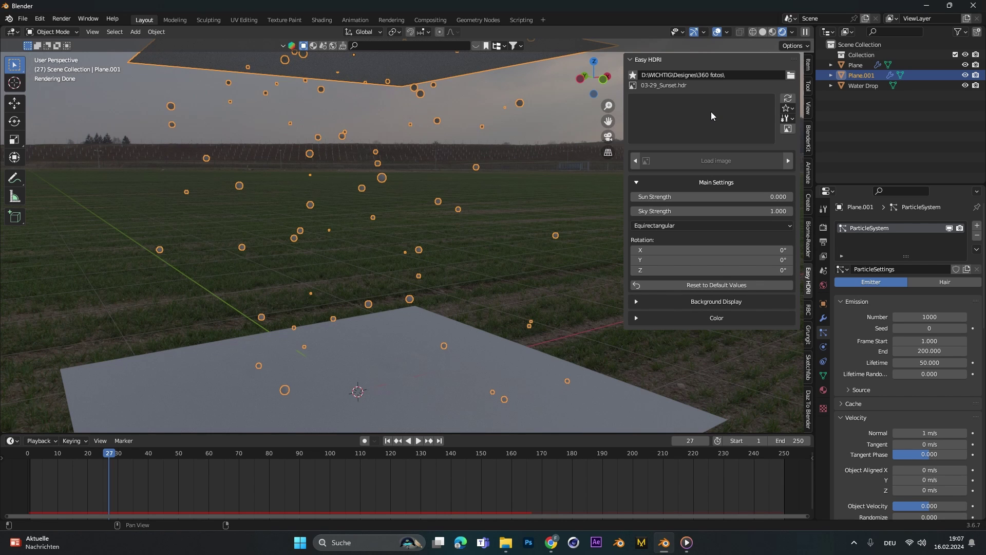
- Load RenderCrate-HDRI_Ocean_2.hdr as the world environment
click(711, 112)
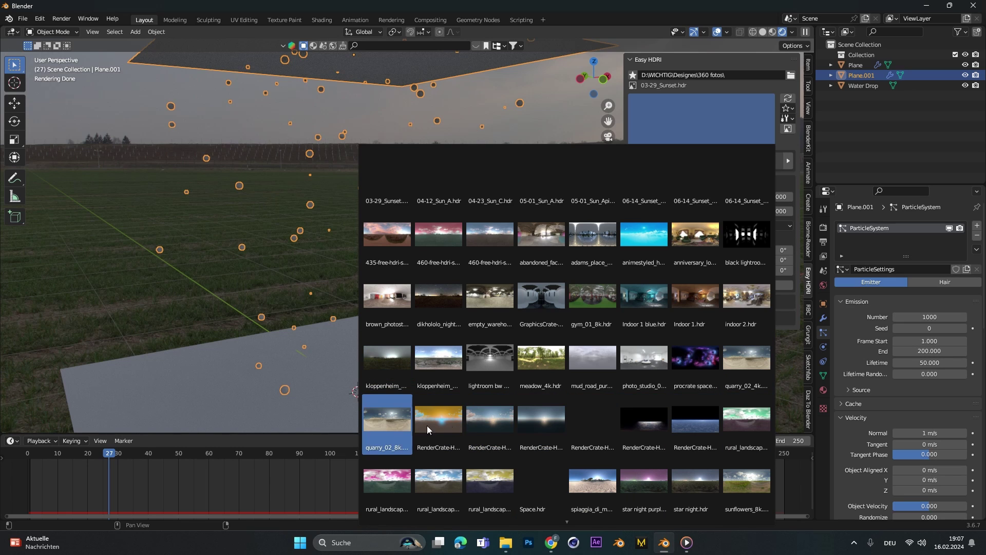
click(487, 418)
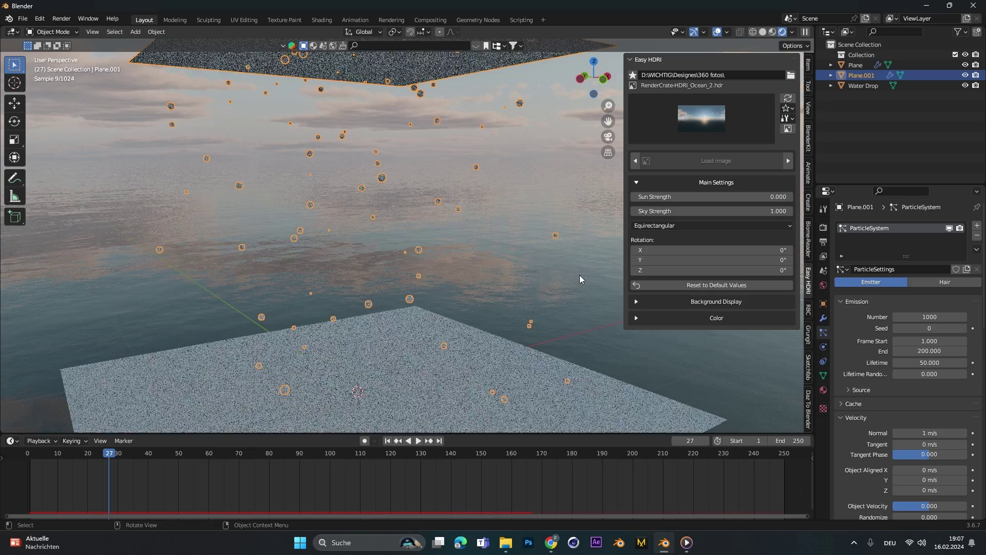
drag(624, 162, 846, 193)
- Give the Water Drop sphere a new material named water drop
middle_drag(448, 245, 472, 225)
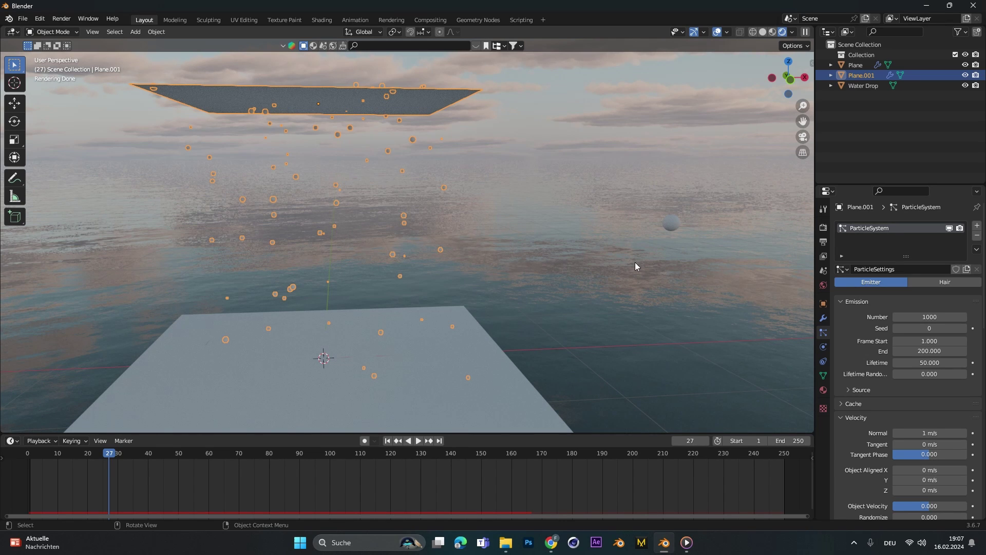
click(670, 226)
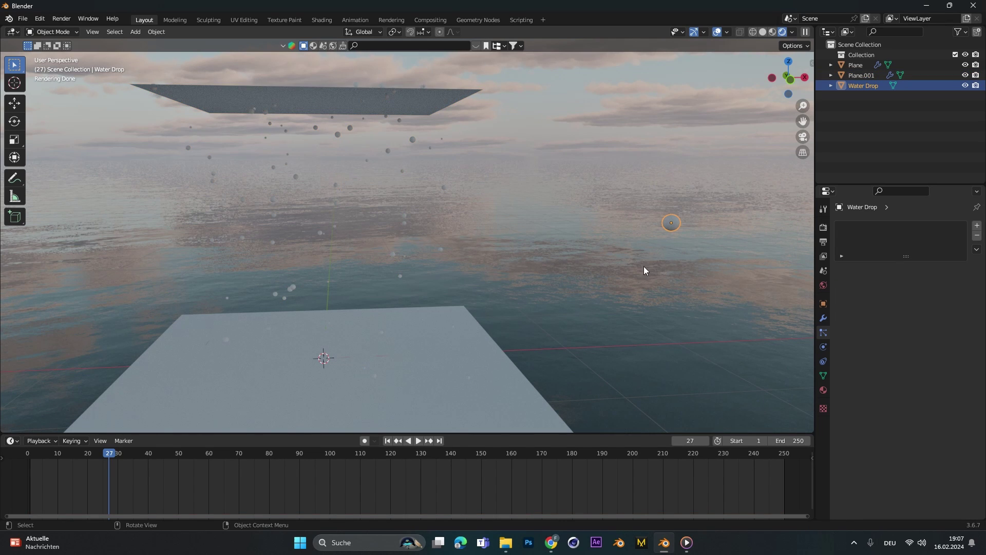
click(824, 389)
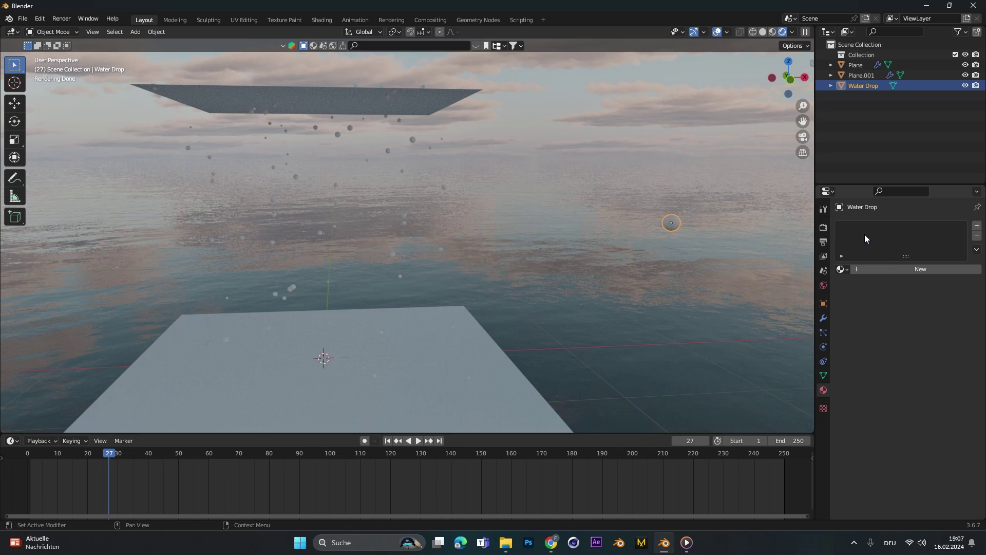
click(895, 268)
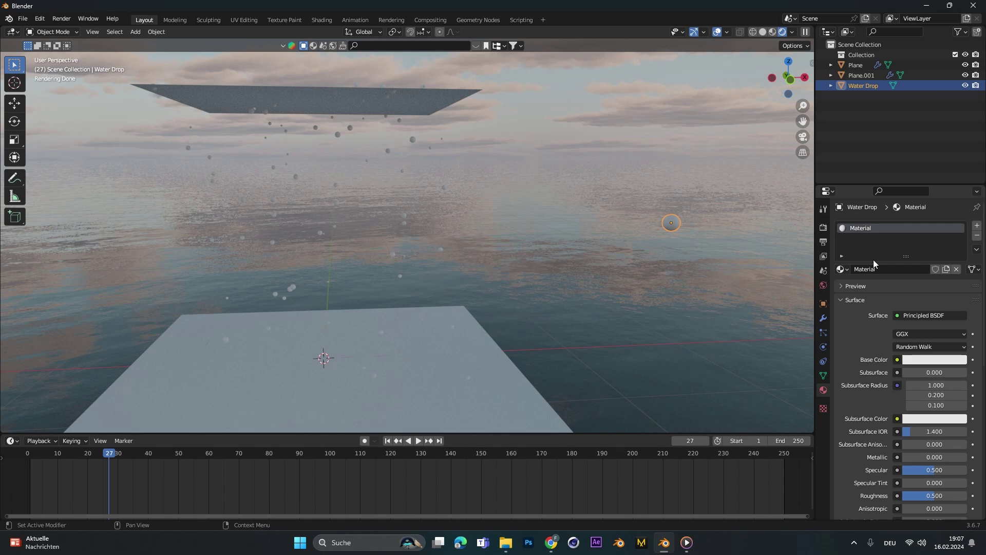
double_click(885, 268)
text(water)
key(Return)
text(drop)
key(Return)
- Make the drop material light cyan with Specular raised to 1.000
scroll(884, 283, down, 3)
click(918, 320)
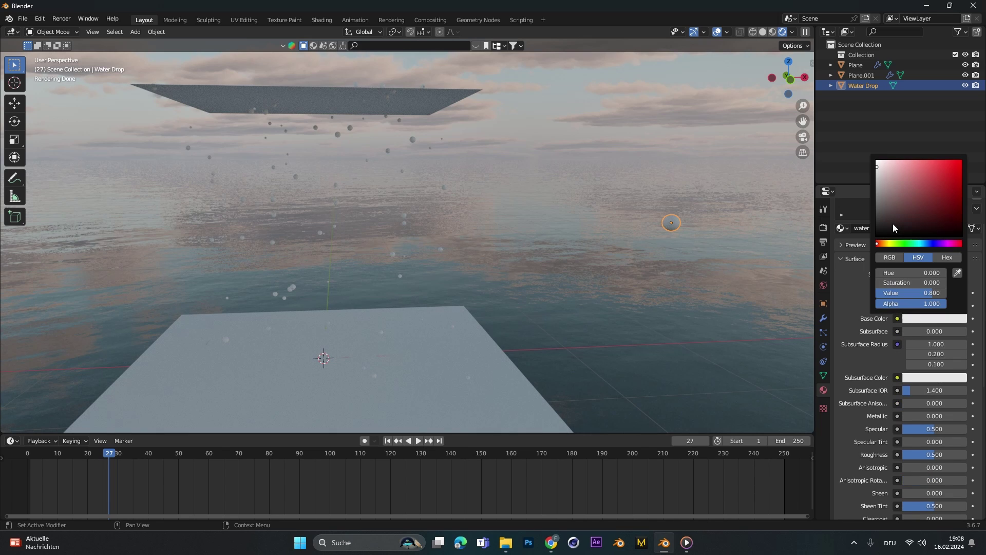
click(920, 243)
drag(902, 174, 903, 167)
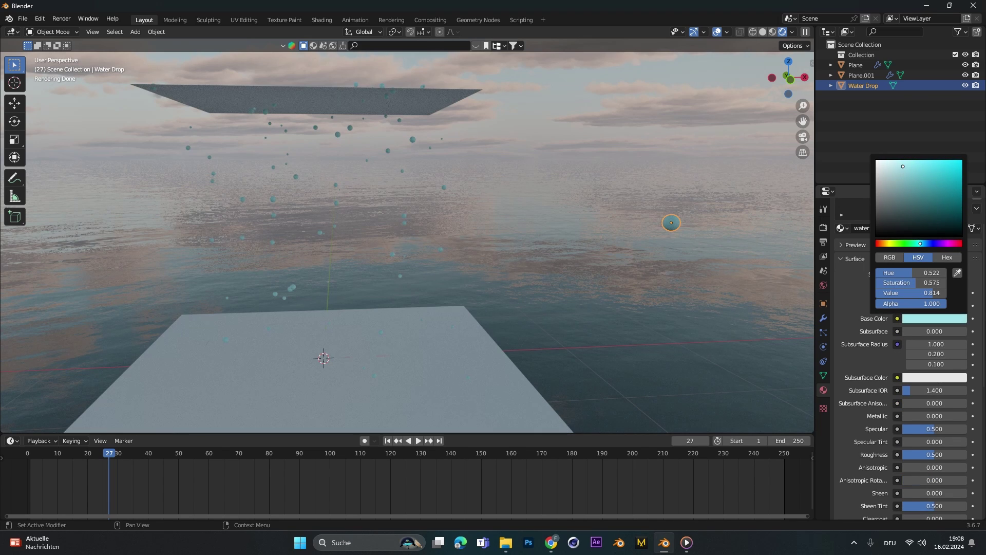
scroll(869, 332, down, 4)
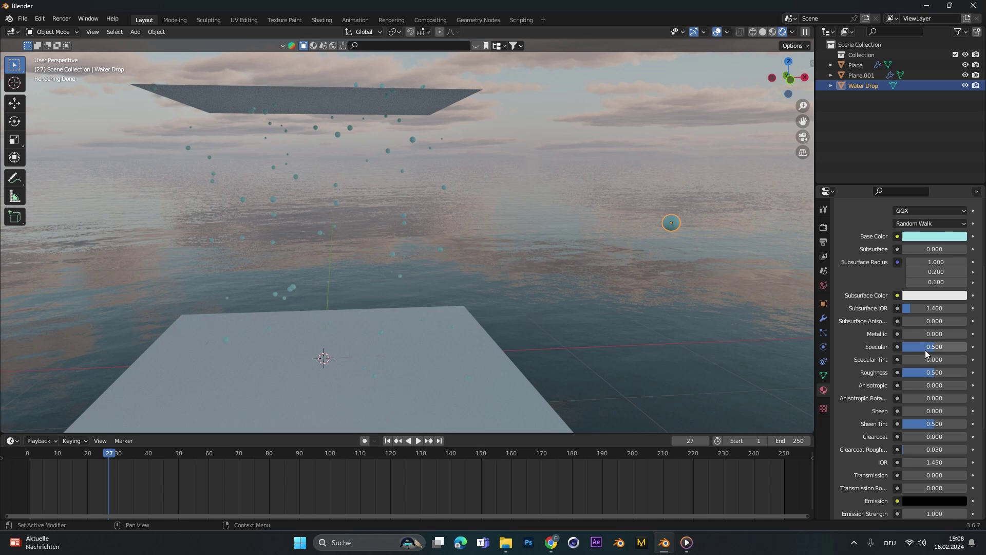
drag(925, 349, 964, 372)
scroll(876, 390, down, 5)
- Lower the drop material's Alpha to 0.638 so the drops are translucent
middle_drag(649, 236, 473, 240)
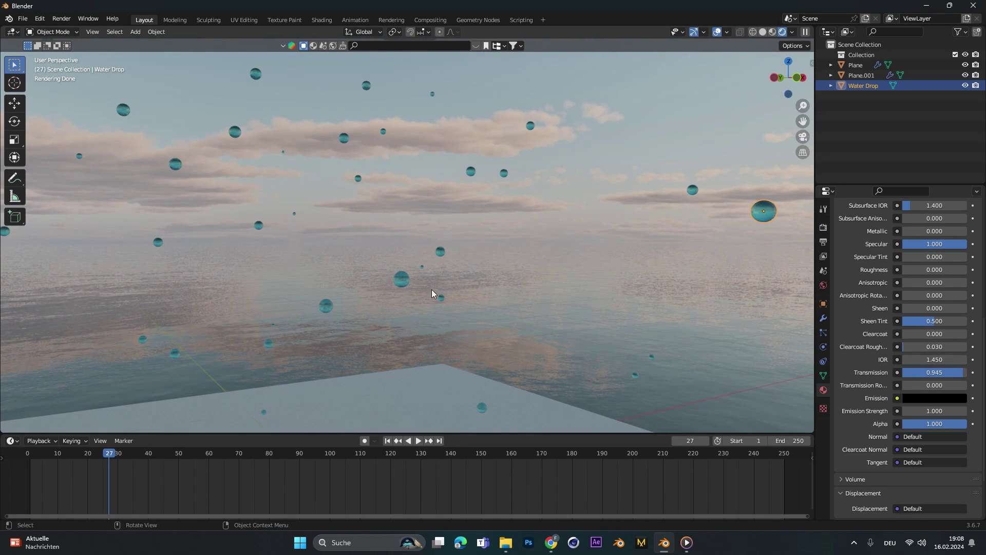
scroll(859, 398, down, 3)
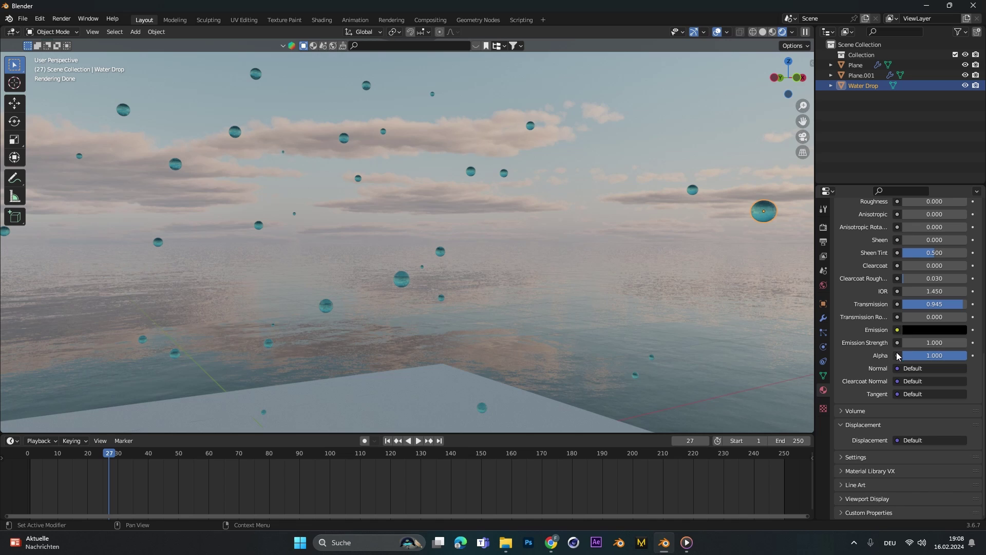
drag(955, 355, 944, 356)
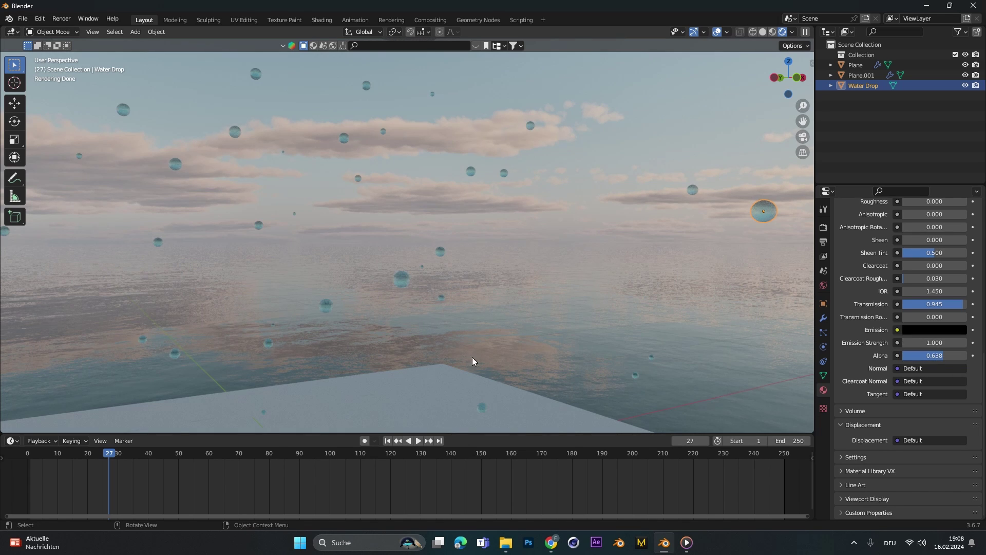
click(535, 306)
middle_drag(534, 306, 453, 250)
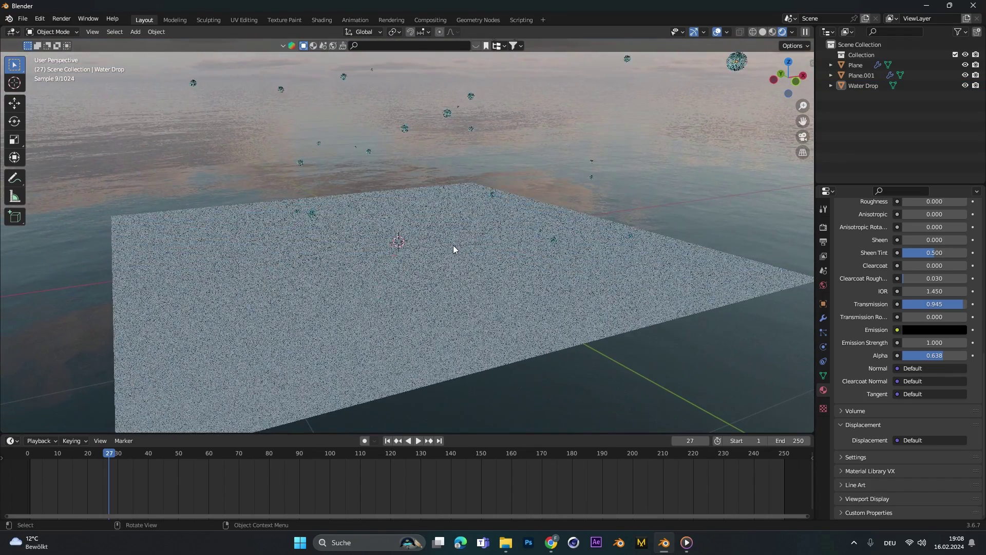
- Add a new material named water to the Plane
click(433, 232)
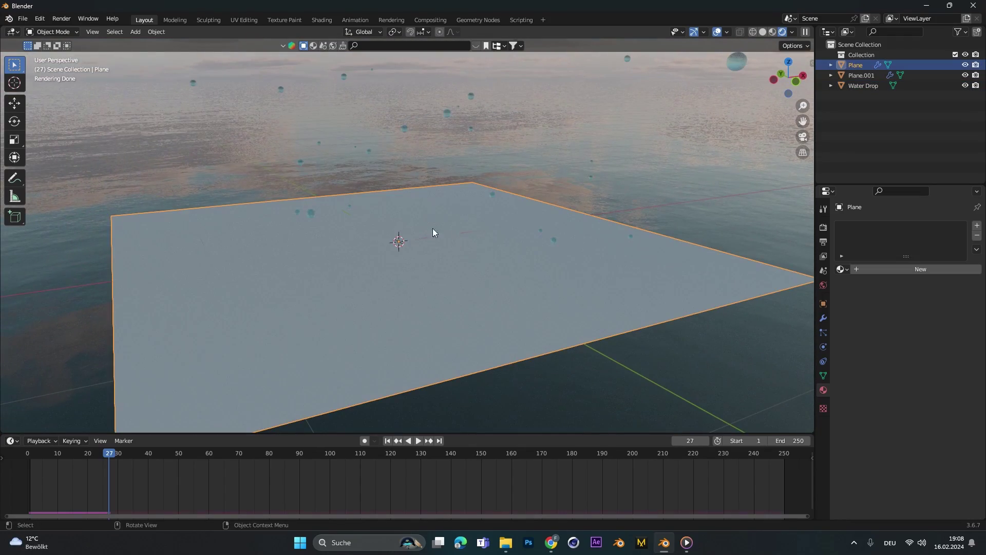
click(898, 271)
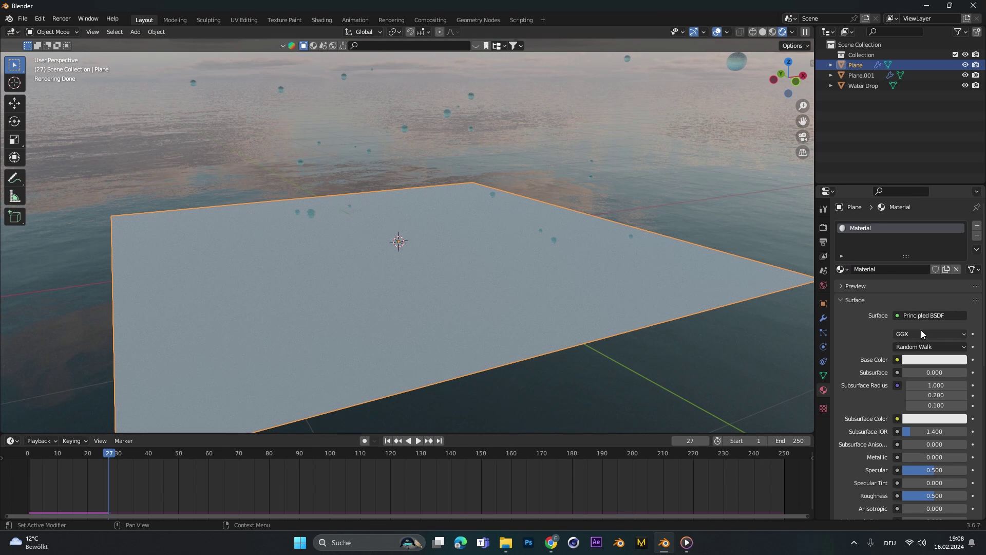
text(wa)
key(Return)
- Set the water material's base colour to light cyan and Specular to 1.000
scroll(879, 328, down, 1)
click(926, 338)
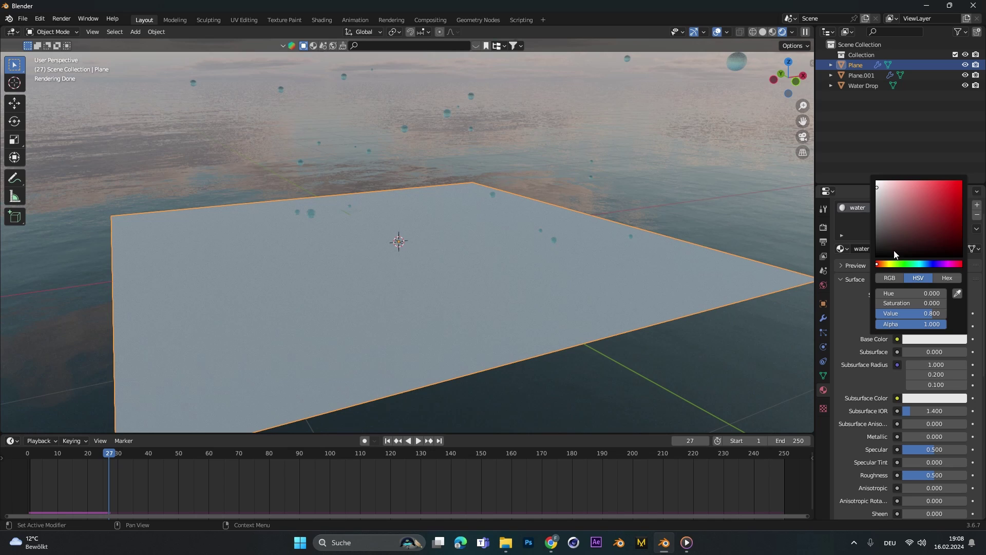
drag(894, 264, 921, 264)
drag(892, 192, 894, 187)
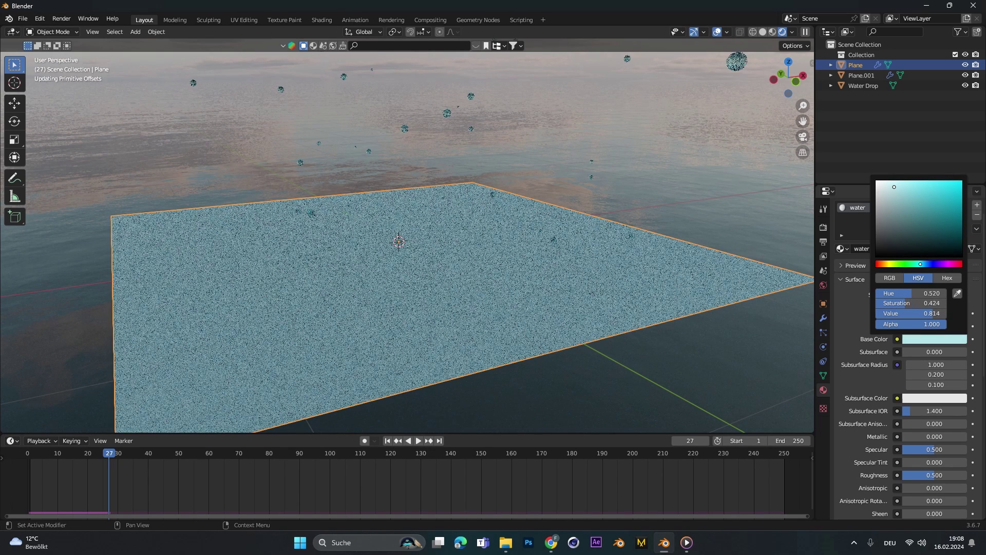
scroll(865, 344, down, 7)
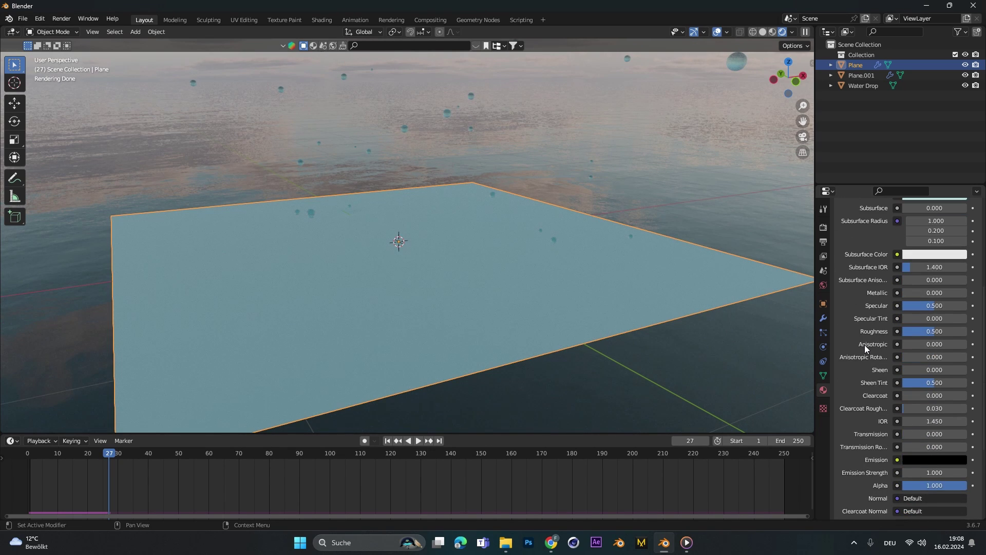
drag(904, 305, 969, 355)
scroll(878, 363, down, 3)
scroll(877, 363, down, 1)
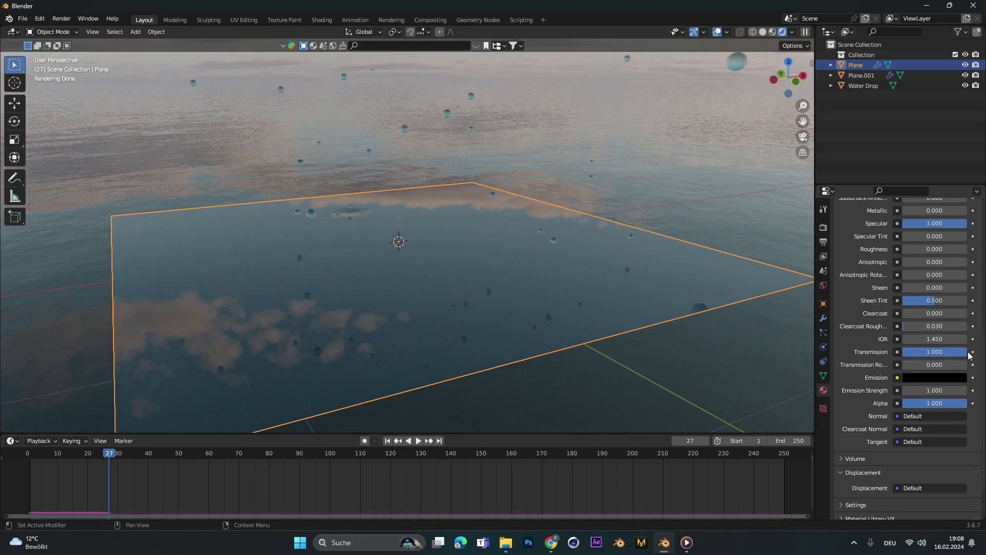
middle_drag(287, 308, 353, 304)
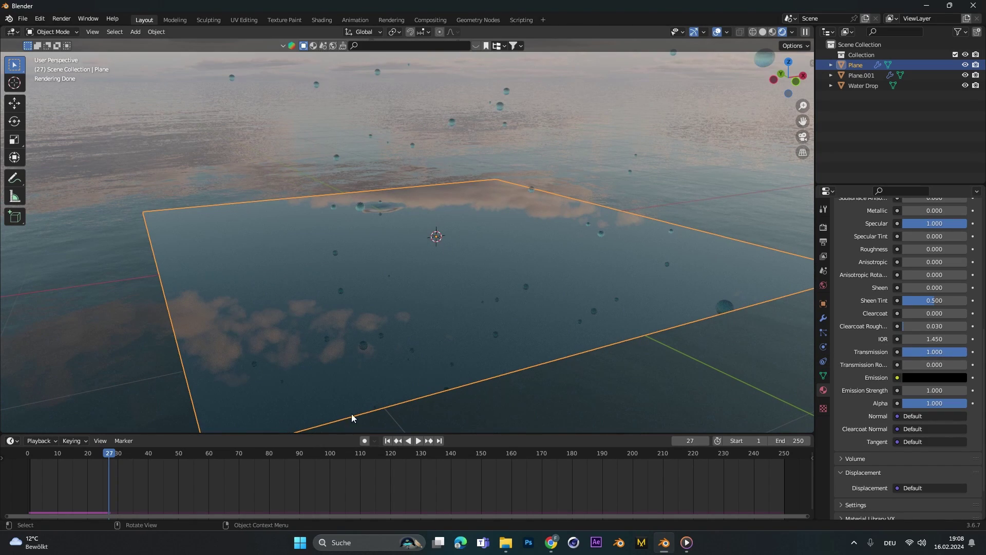
- Play the animation and pause at frame 42 to view the ripples
click(418, 440)
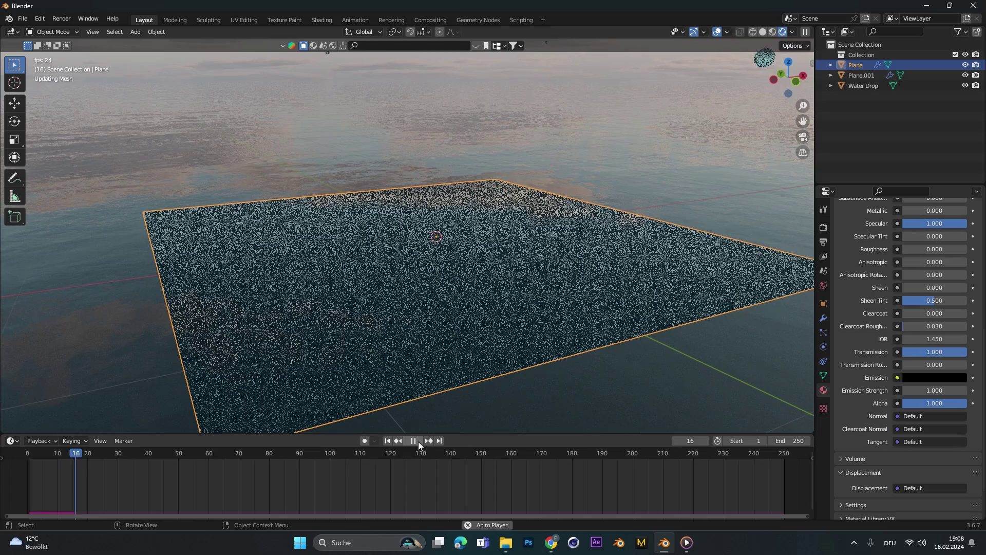
click(418, 440)
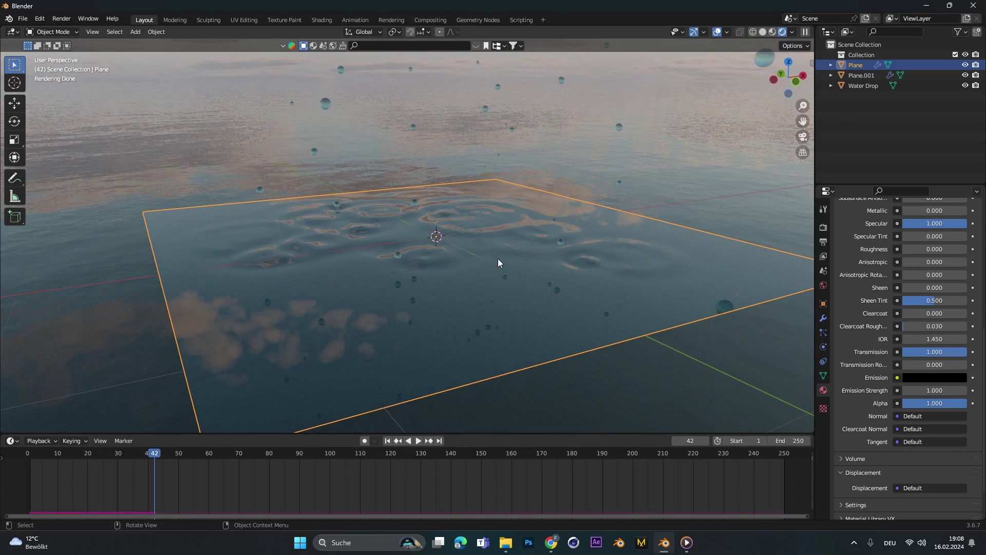
scroll(497, 258, up, 2)
middle_drag(494, 257, 510, 254)
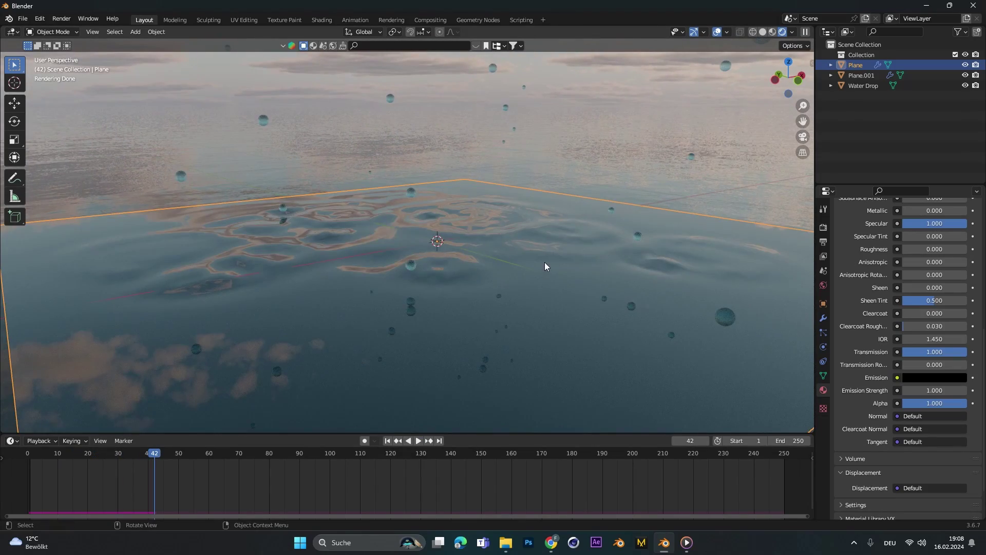
- Lower the water's Transmission to 0.843 and set Roughness to 0.055
drag(959, 353, 970, 354)
scroll(455, 257, down, 3)
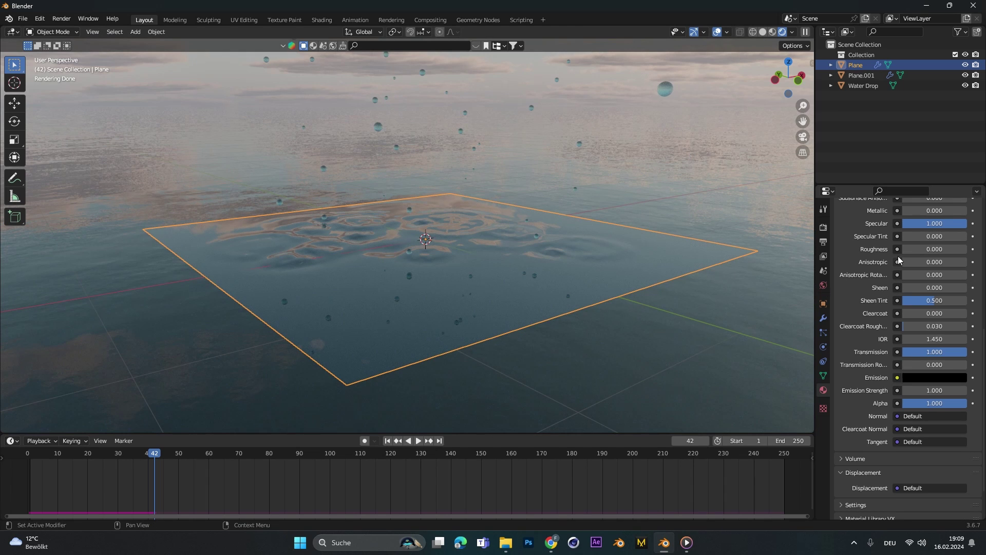
drag(913, 249, 918, 249)
- Turn on Film Transparent in the Render Properties
click(823, 227)
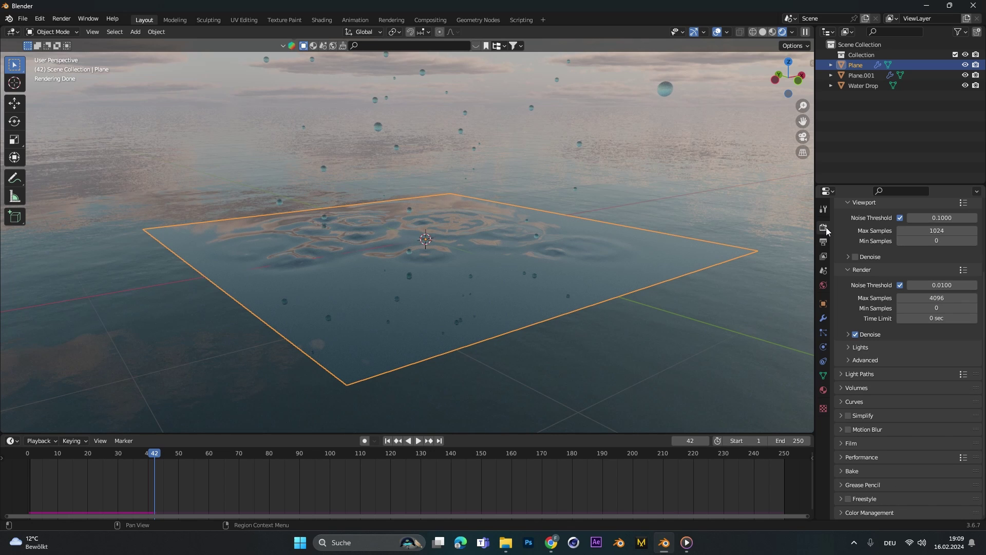
click(861, 441)
scroll(859, 441, down, 2)
click(855, 476)
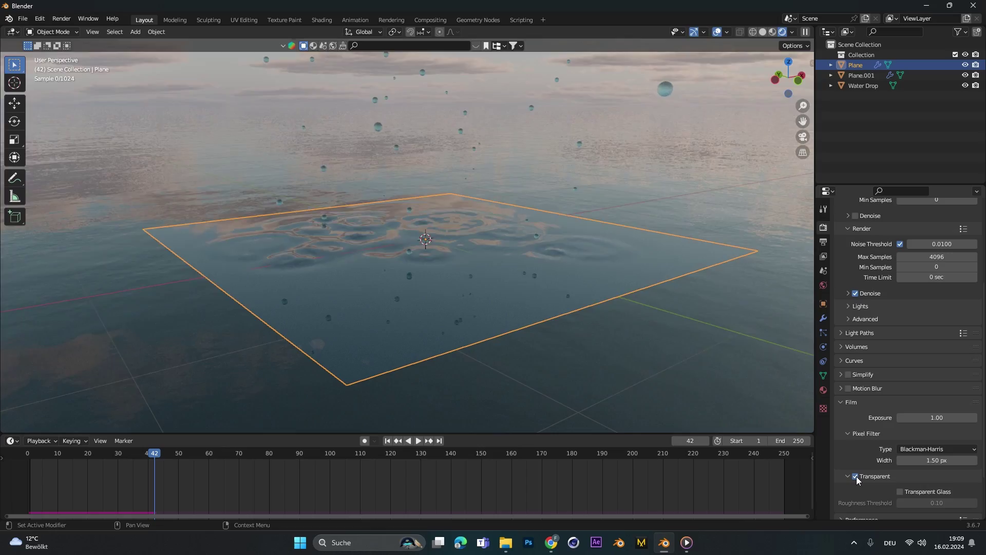
- Replay the animation from the start and stop at frame 39
middle_drag(578, 257, 506, 294)
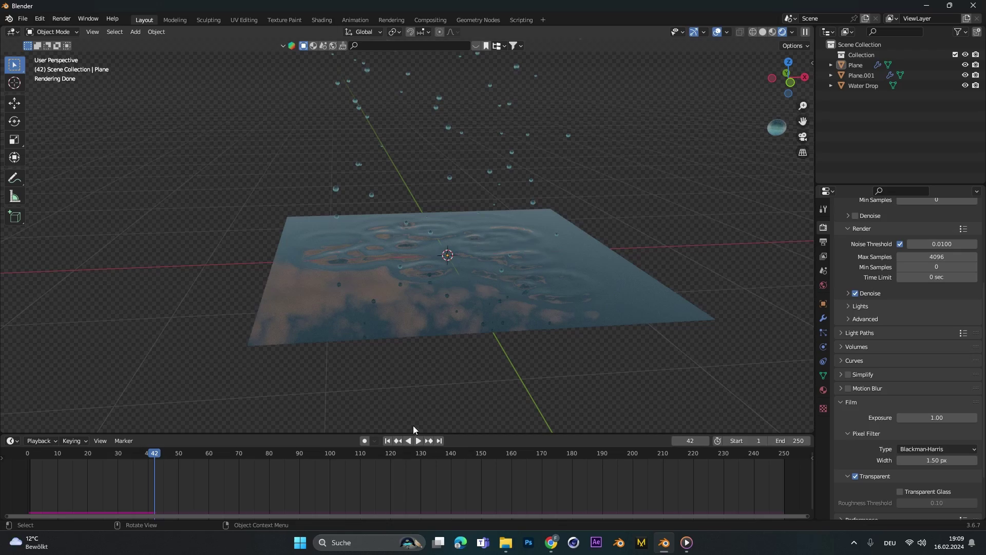
key(shift+Left)
click(418, 441)
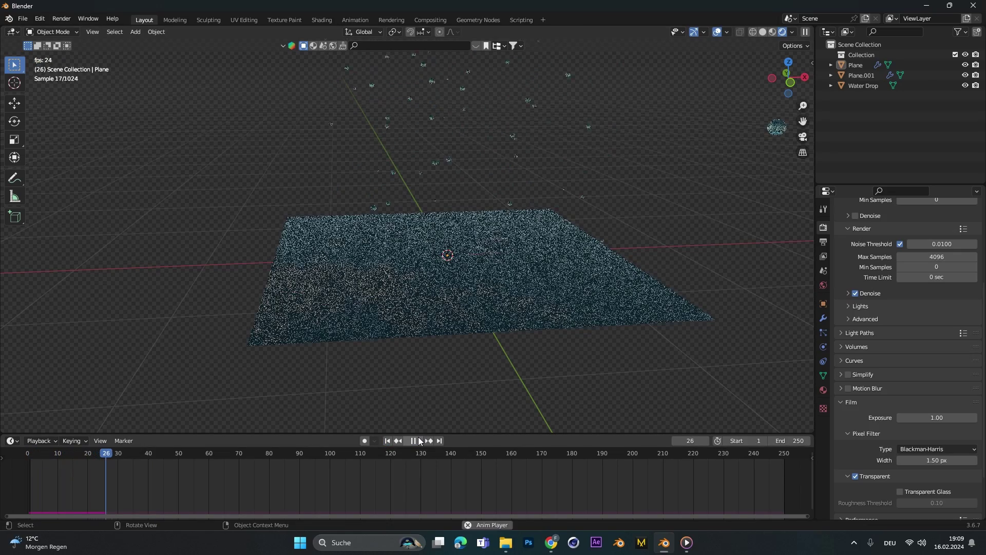
click(419, 441)
middle_drag(436, 334, 482, 302)
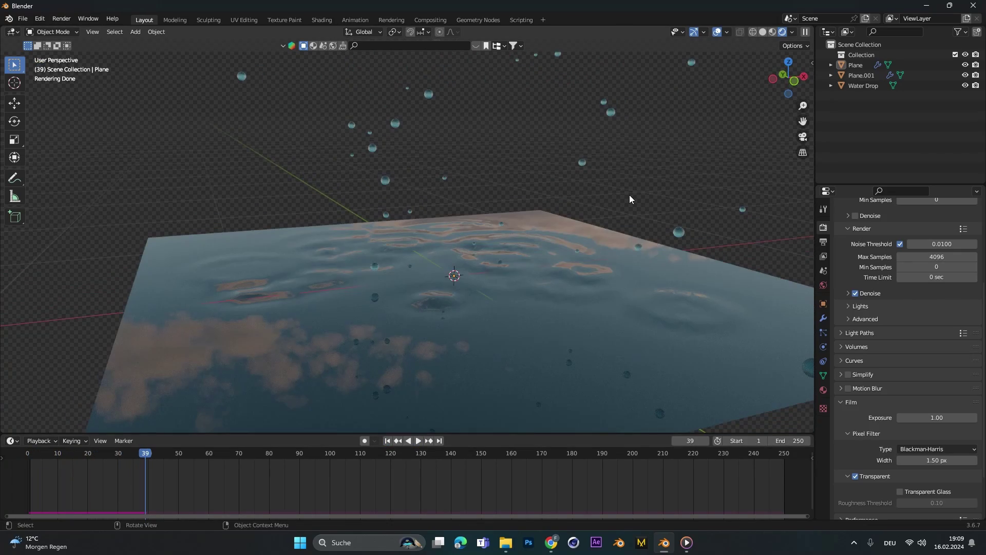
- Save the blend file with Ctrl+S
key(ctrl+s)
click(743, 405)
scroll(587, 309, down, 5)
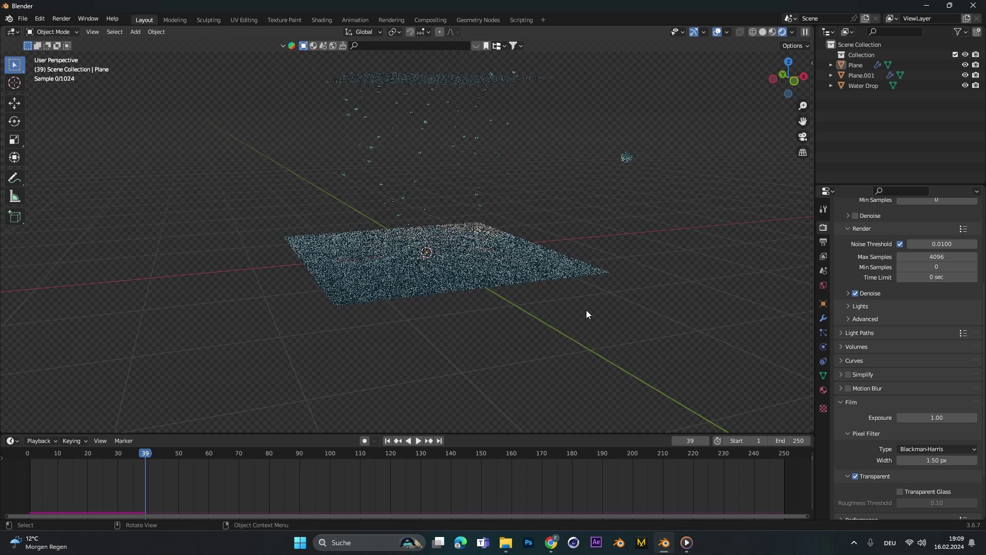
middle_drag(524, 276, 514, 267)
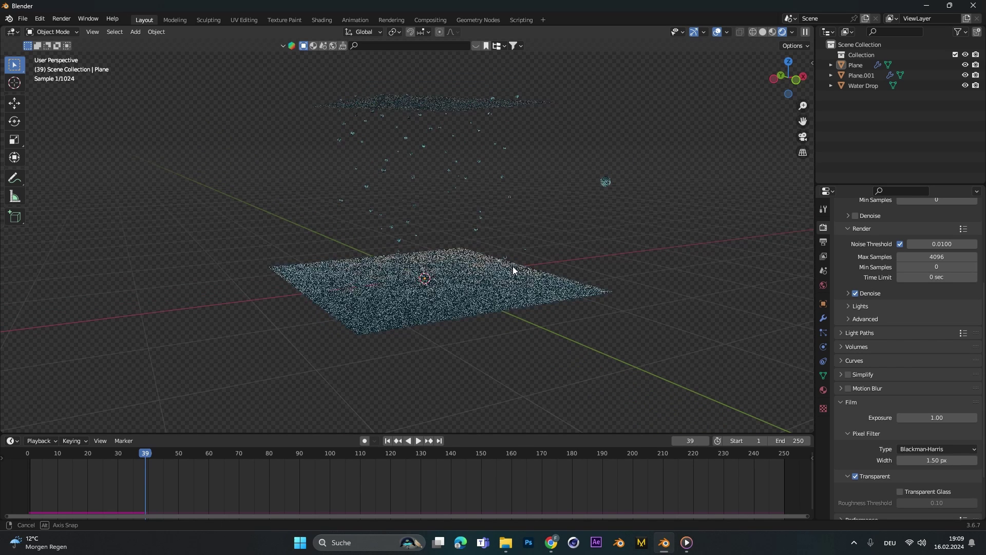
- Select Plane.001 and set the scene end frame to 150
click(459, 112)
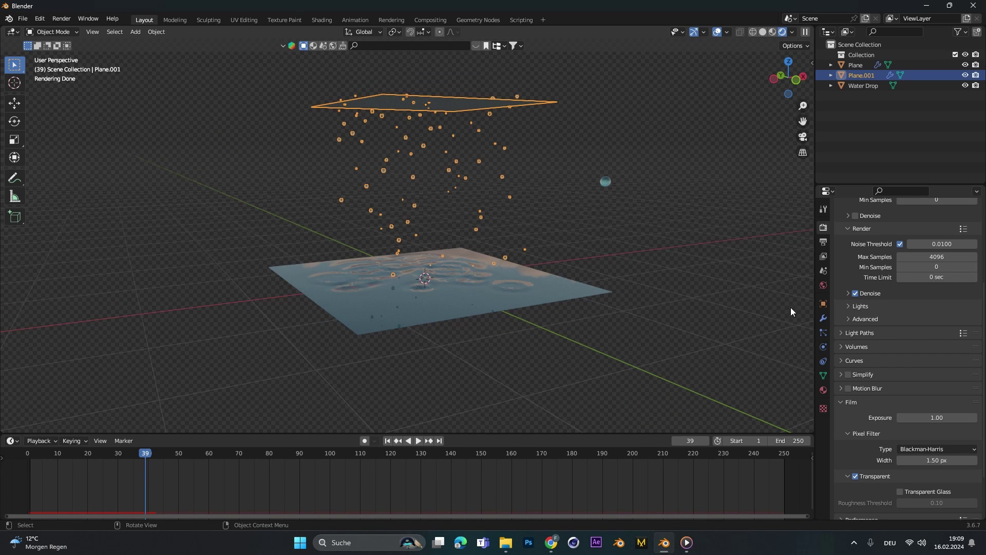
click(823, 332)
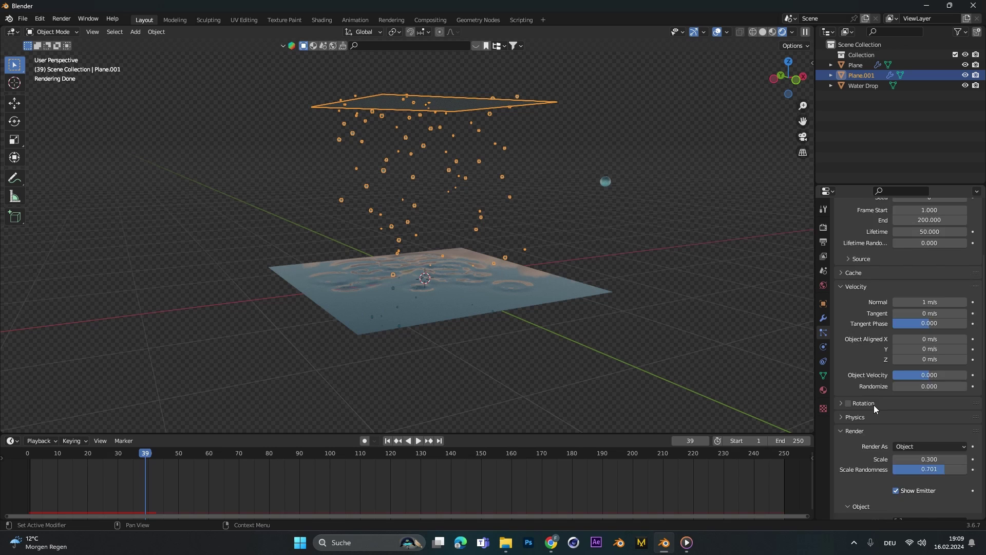
scroll(874, 405, up, 4)
click(856, 356)
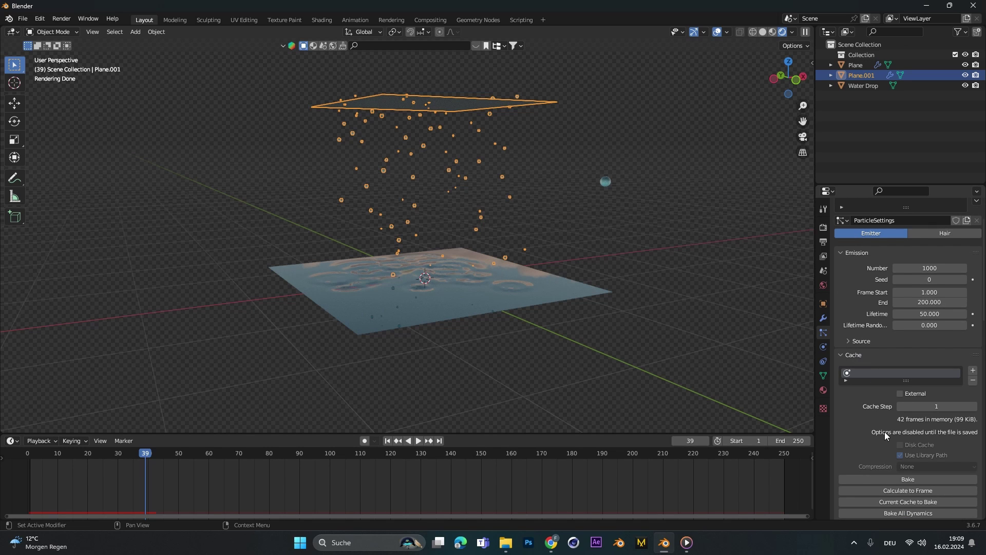
scroll(885, 432, down, 3)
scroll(914, 418, down, 1)
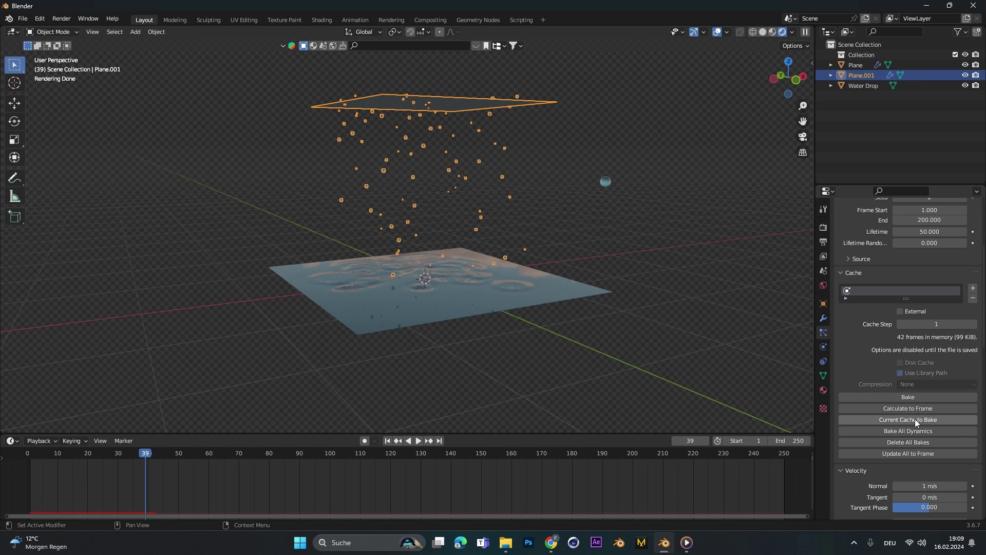
click(786, 438)
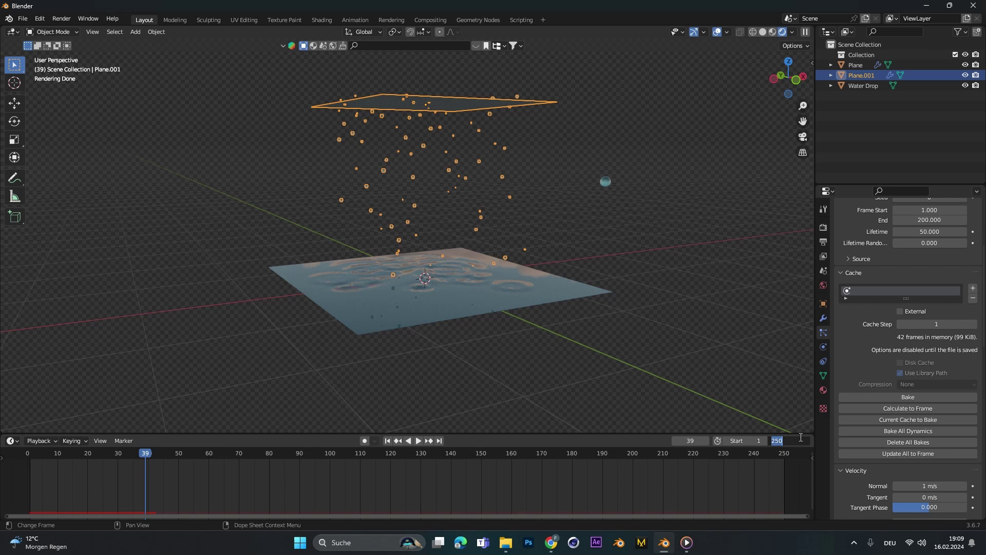
text(150)
key(Return)
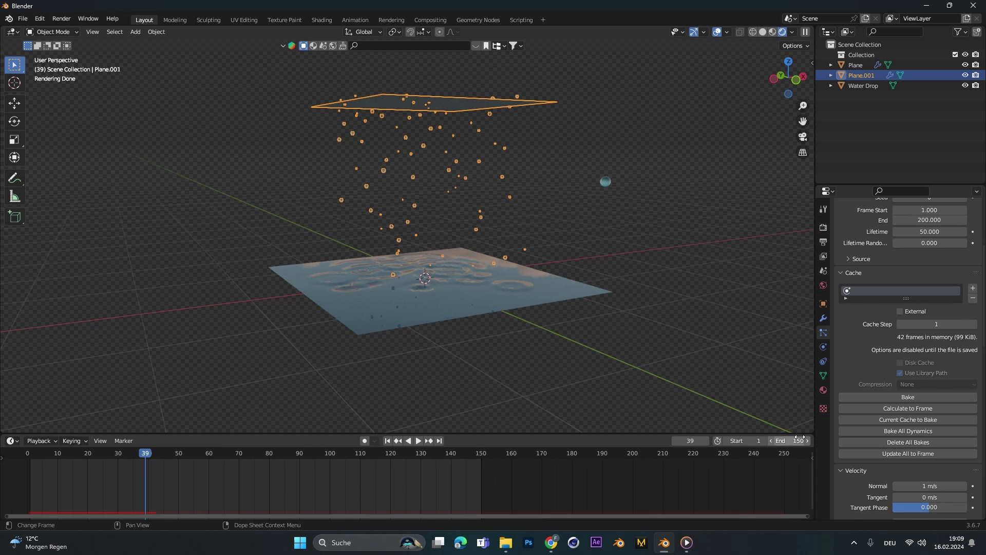
- Set the particle emission End to 150 and bake the particle cache
scroll(905, 356, up, 2)
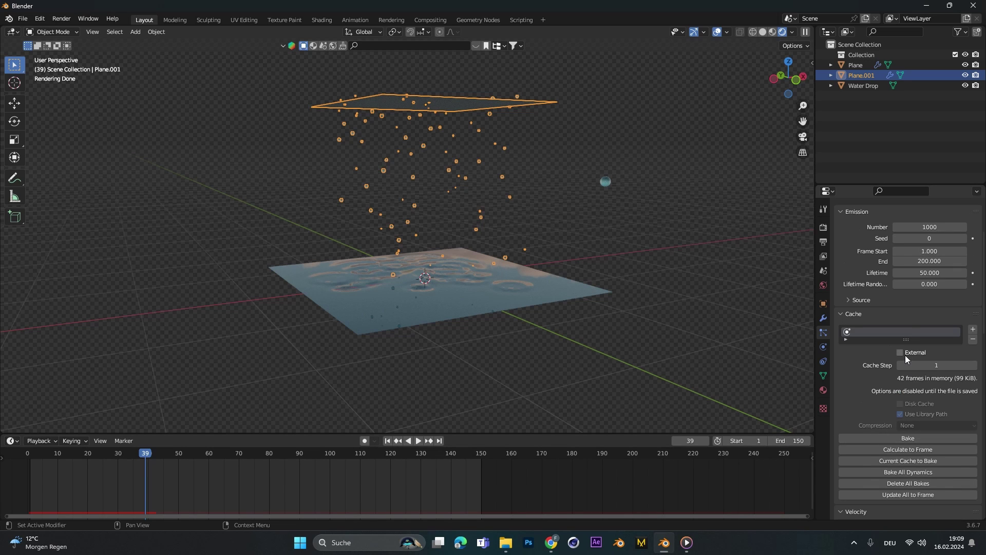
click(931, 262)
text(1)
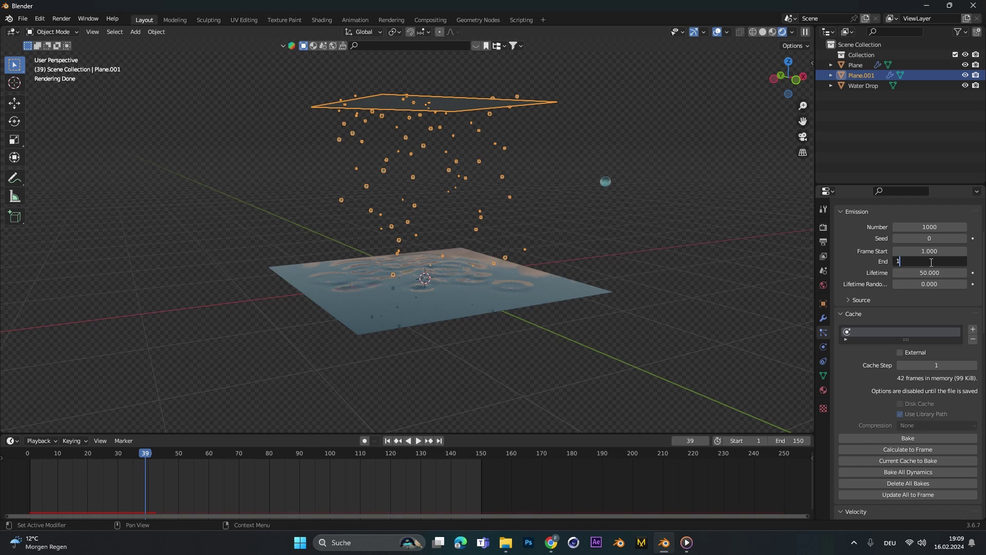
text(50)
key(Return)
scroll(909, 343, down, 3)
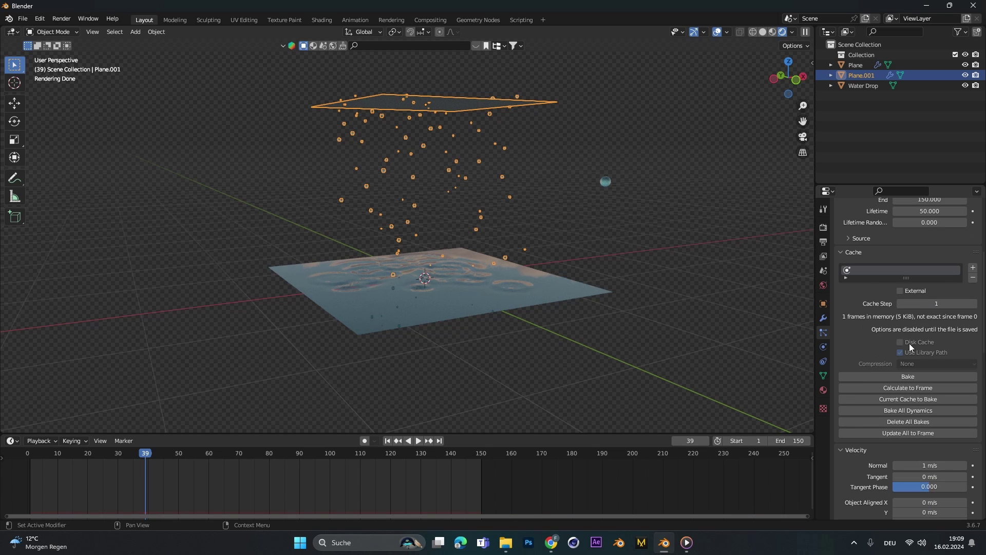
click(910, 377)
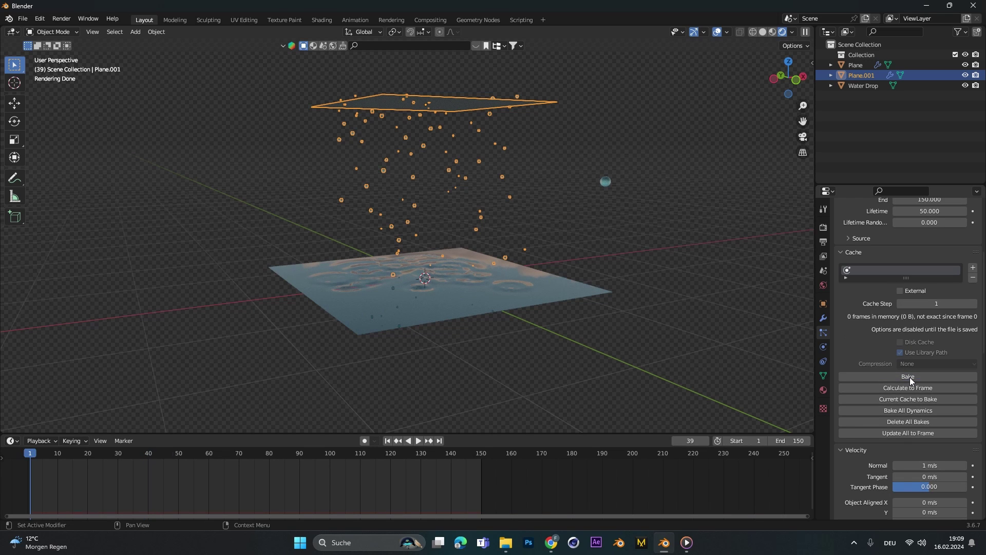
- Set the water plane's Dynamic Paint canvas End frame to 150
click(481, 303)
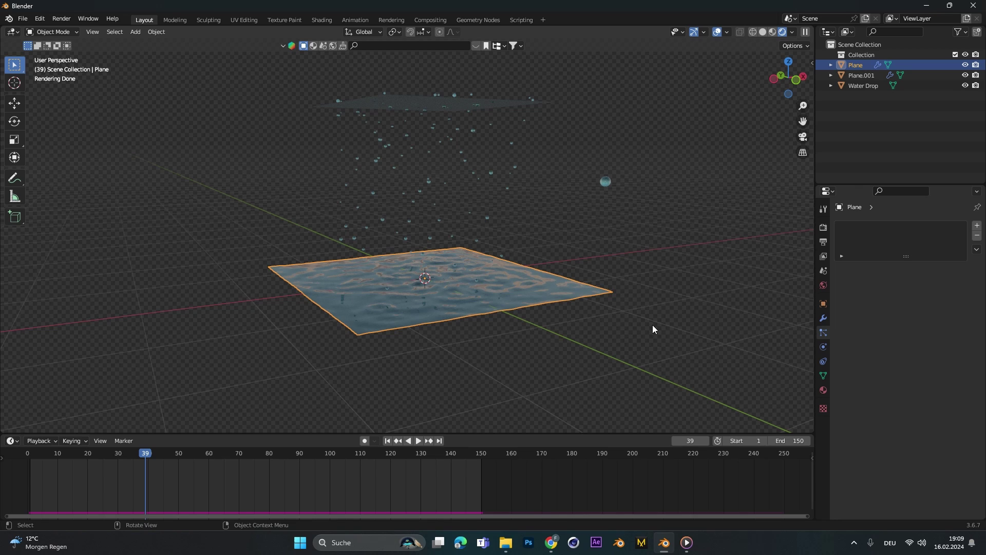
click(824, 347)
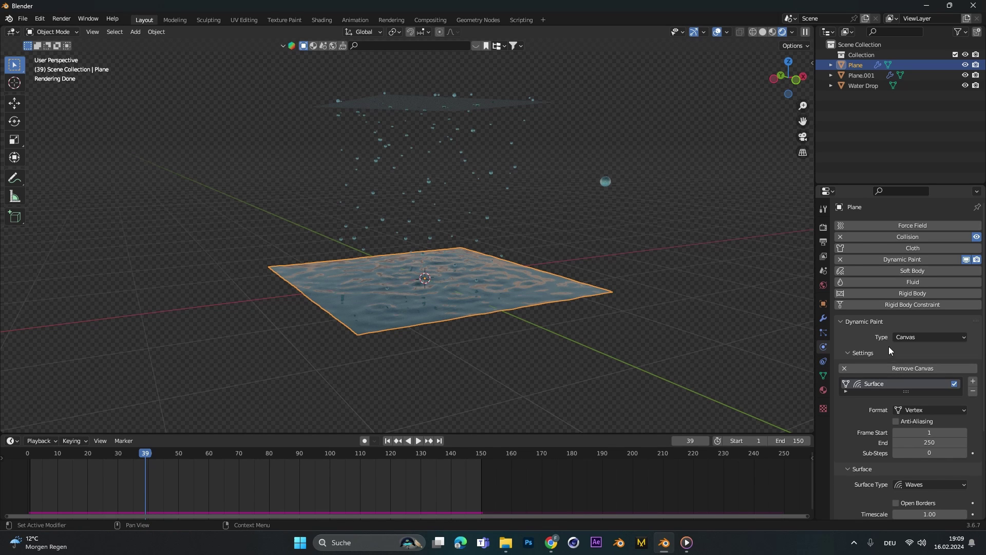
scroll(874, 327, down, 5)
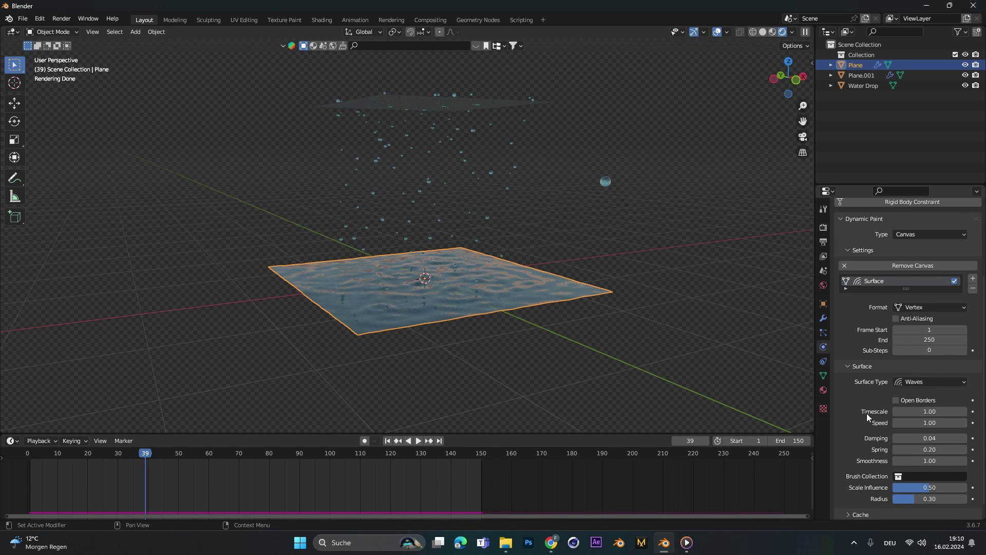
click(928, 340)
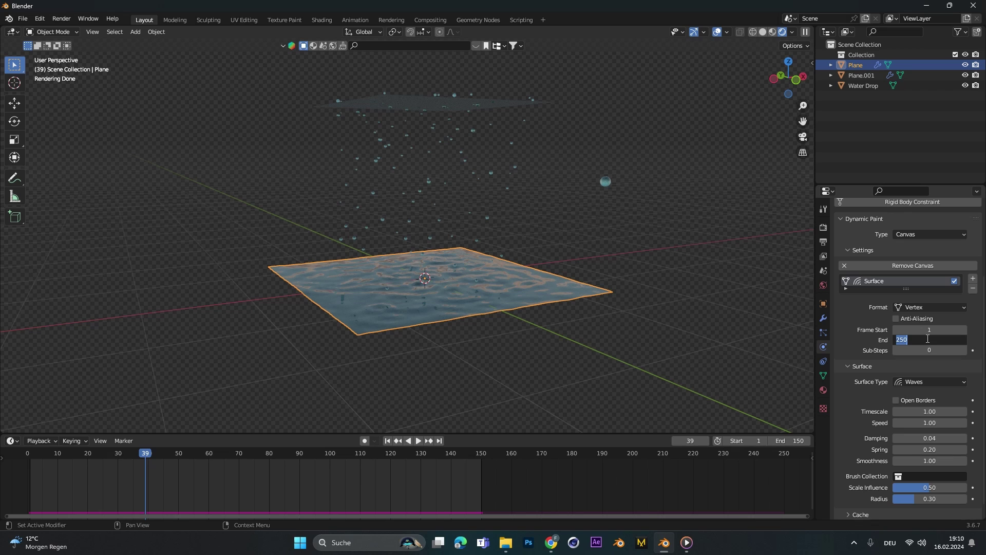
text(150)
key(Return)
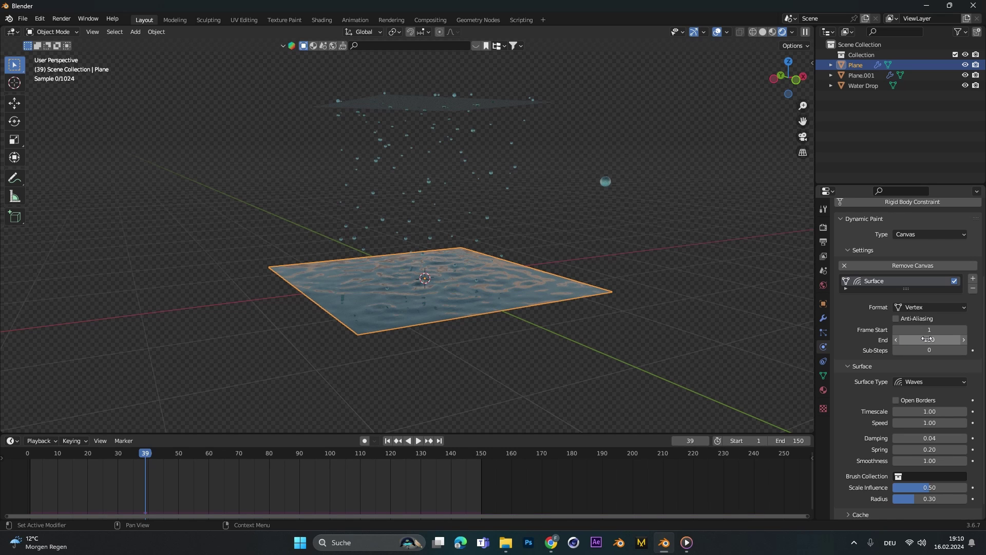
- Expand the canvas Cache settings and return the animation to frame 1
scroll(936, 415, down, 1)
click(881, 497)
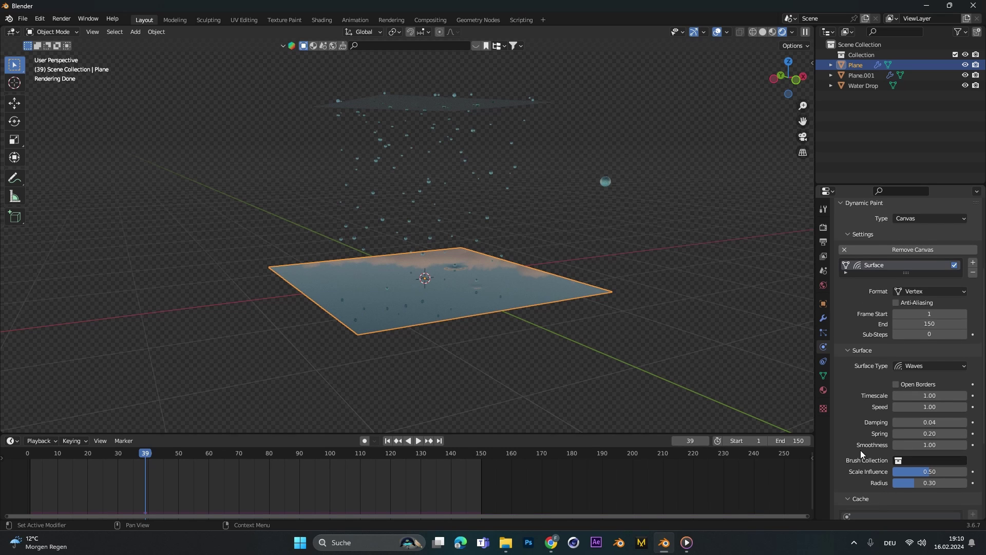
scroll(861, 450, down, 1)
scroll(864, 411, down, 5)
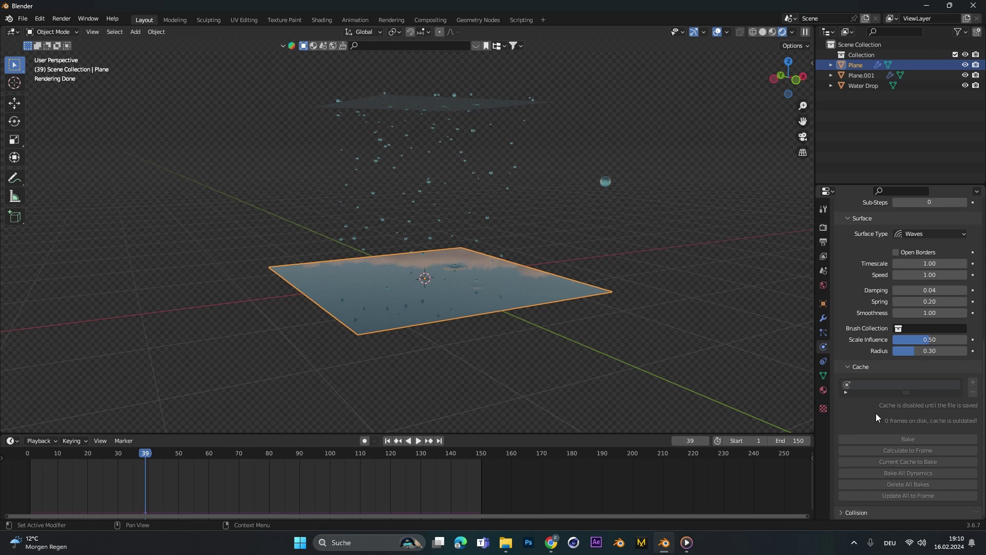
click(386, 440)
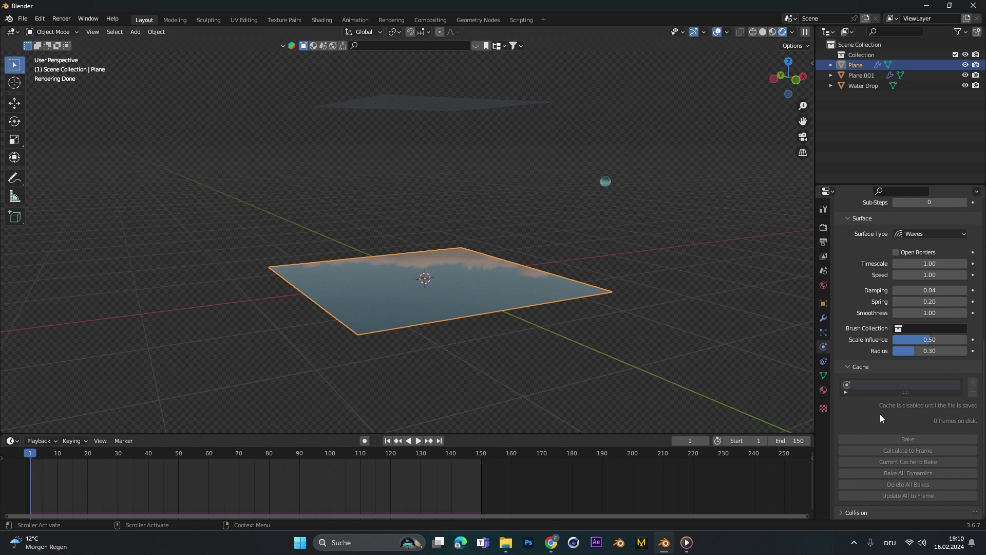
- Save the scene as raindroptut yt.blend
key(shift+a)
key(Escape)
key(ctrl+s)
click(419, 399)
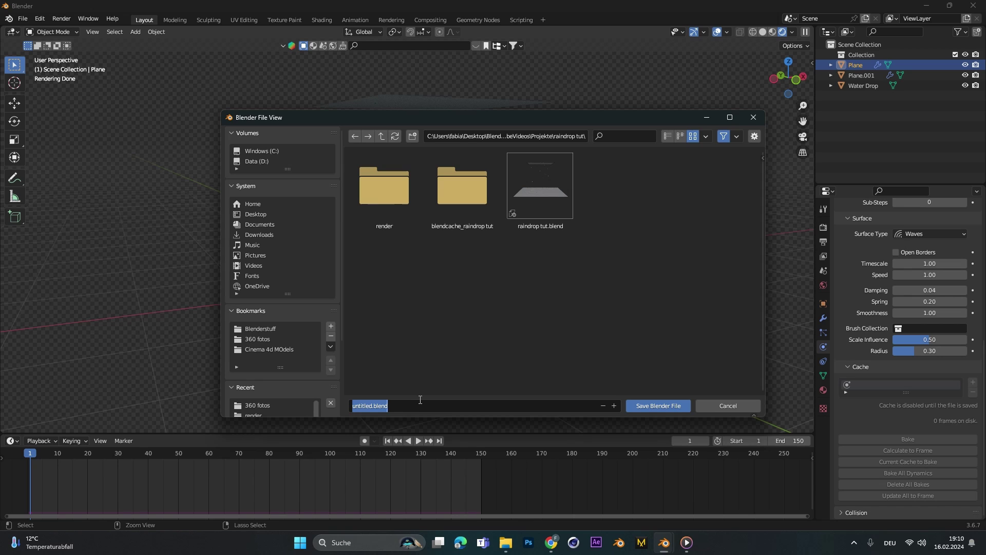
text(raindroptut yt)
key(Return)
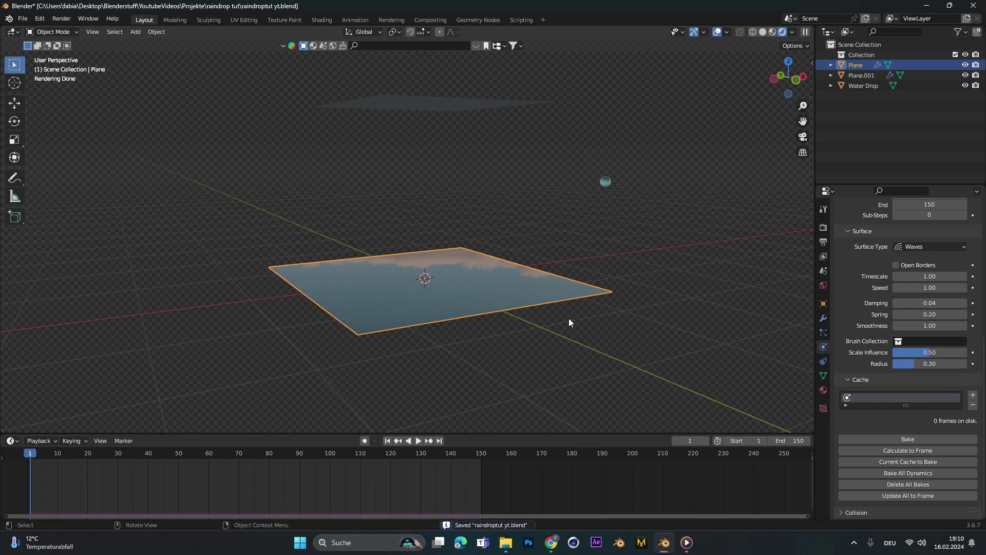
- Bake the plane's wave canvas cache and scrub the timeline to frame 97
click(920, 439)
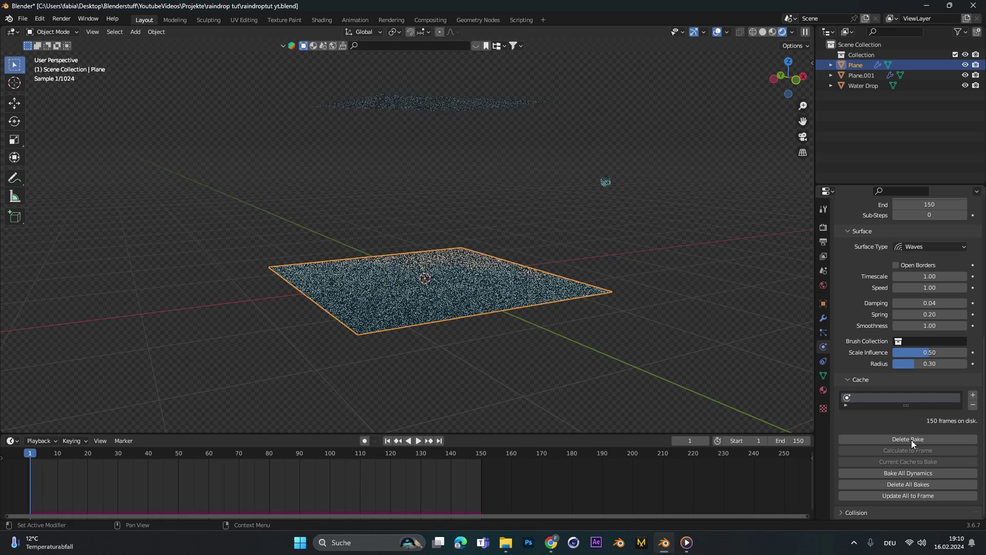
drag(32, 458, 321, 486)
click(501, 346)
scroll(501, 347, up, 3)
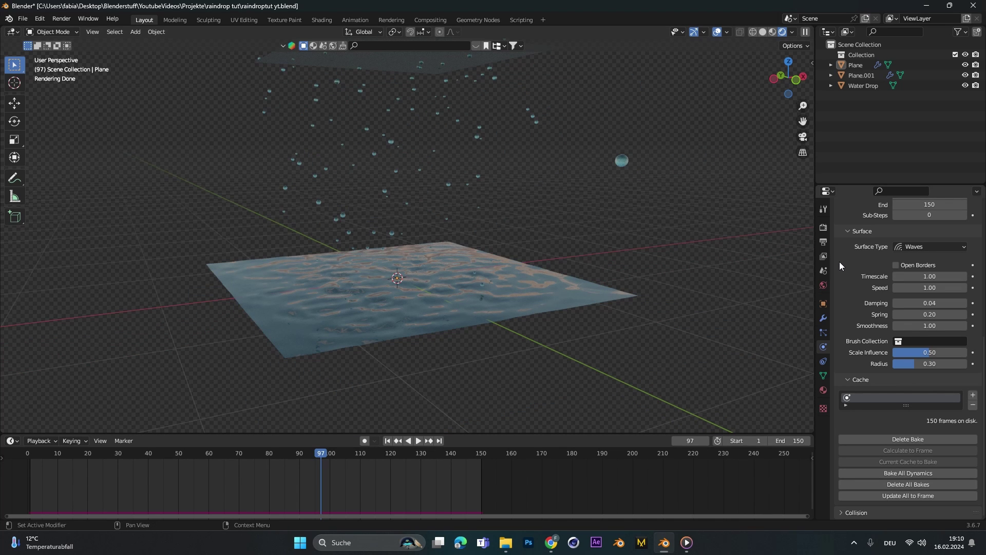
- Turn on Motion Blur in the Cycles Render Properties
click(824, 242)
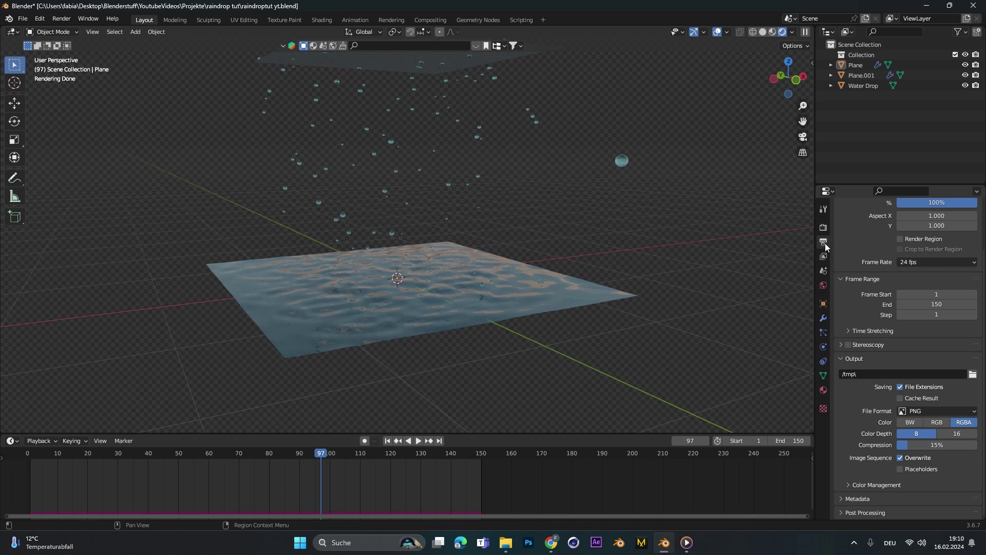
click(824, 227)
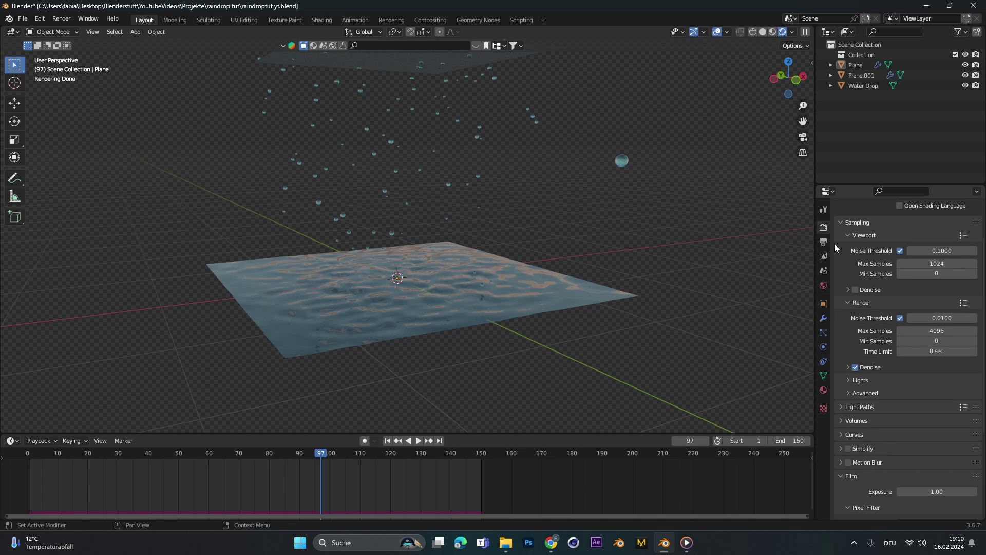
scroll(877, 433, down, 3)
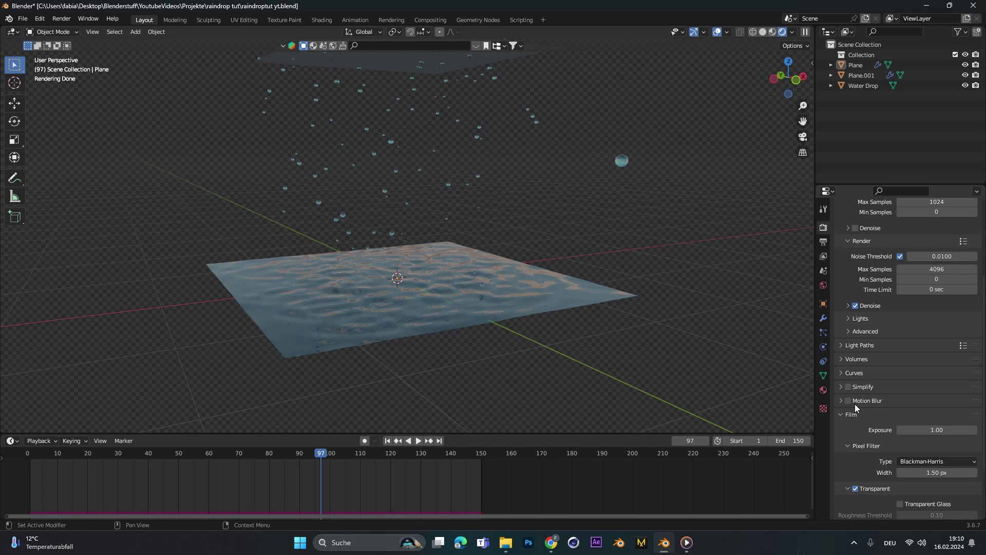
click(845, 402)
scroll(886, 419, down, 1)
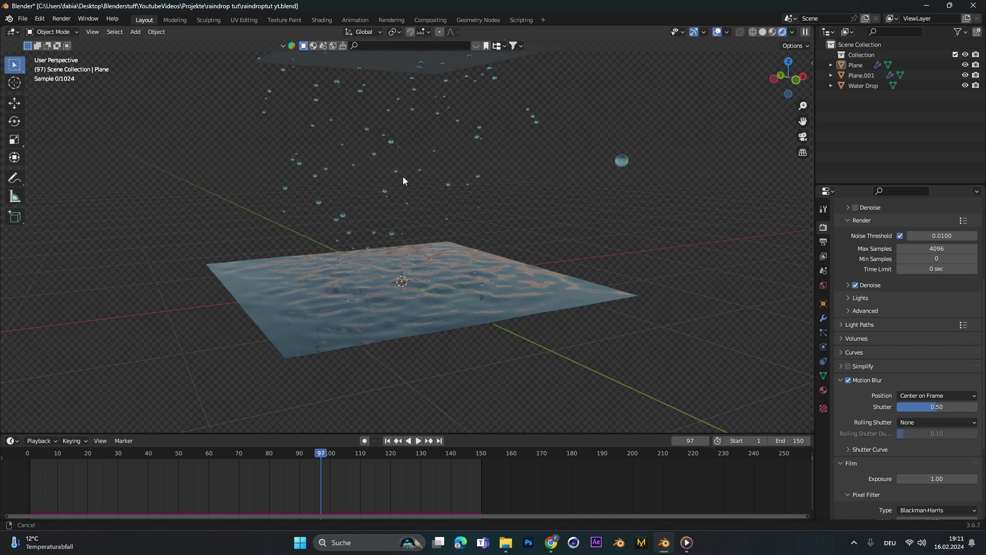
- Render frame 97 of the motion-blurred rain over the rippled water
middle_drag(402, 177, 425, 218)
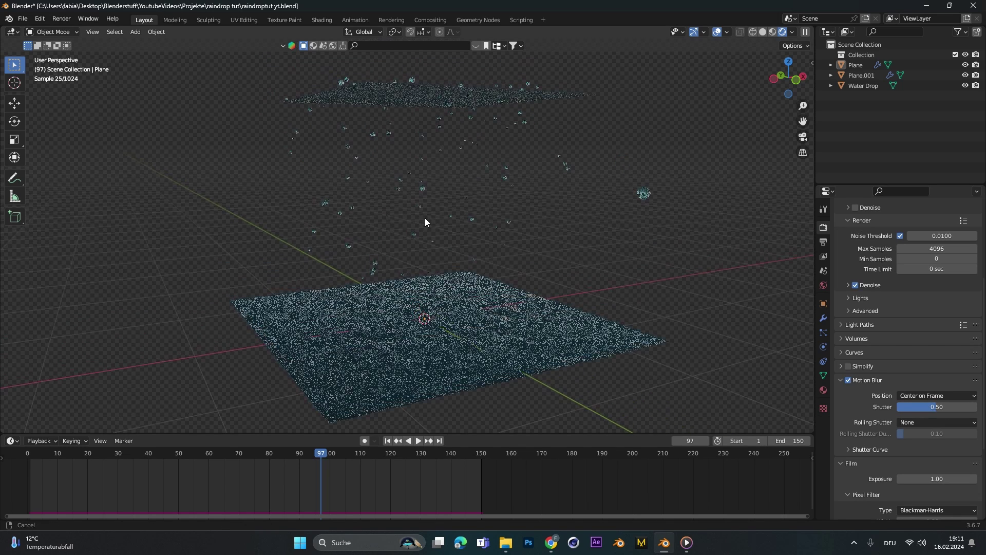
click(61, 19)
click(83, 29)
key(F12)
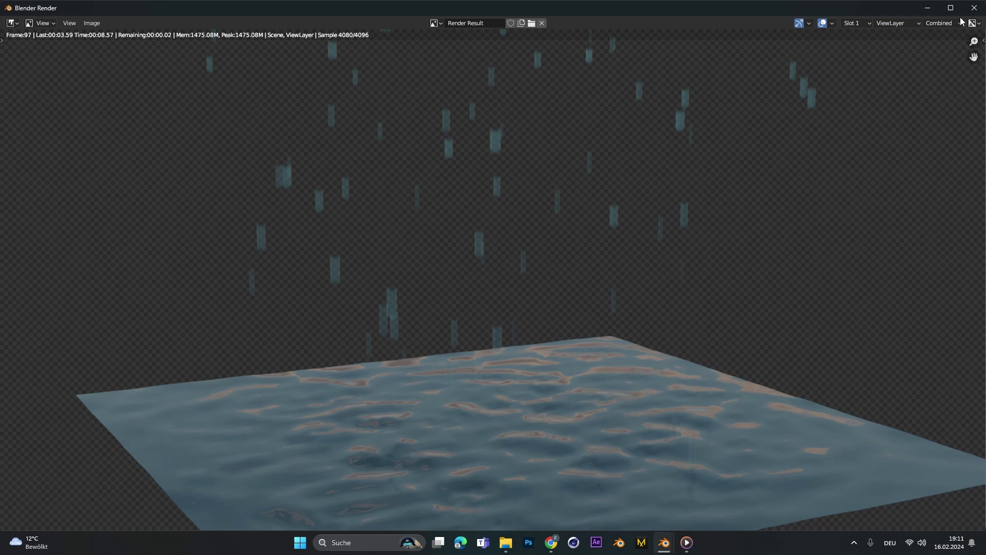
- Close the render result and set the motion blur shutter to 0.20
click(975, 8)
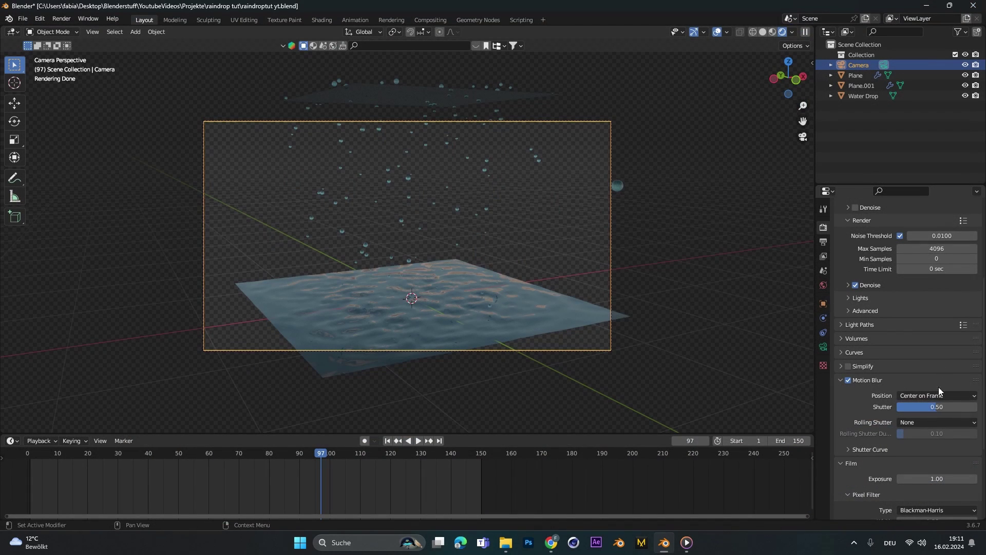
double_click(927, 407)
text(0.2)
key(Return)
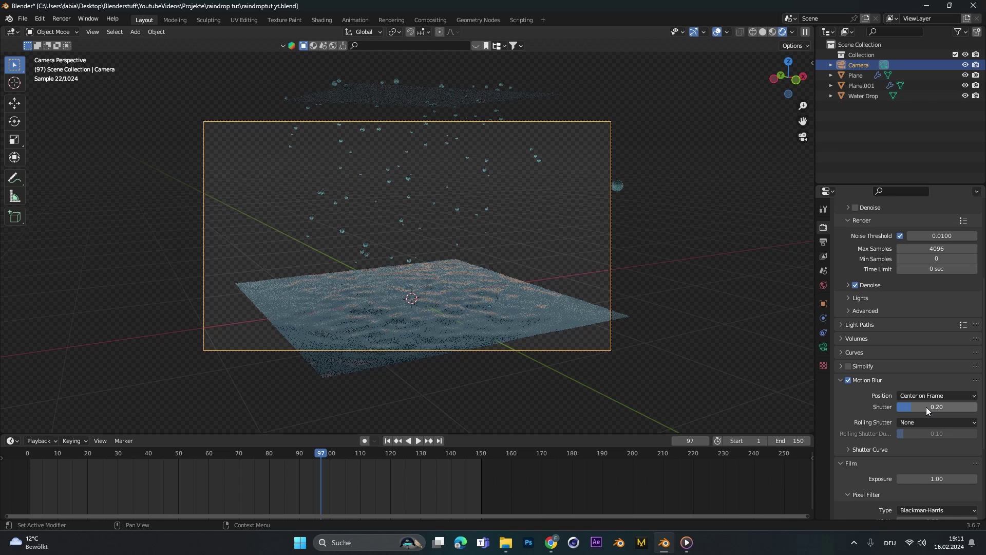
- Re-render frame 97 with the shorter 0.20 shutter blur on the drops
click(60, 24)
click(77, 30)
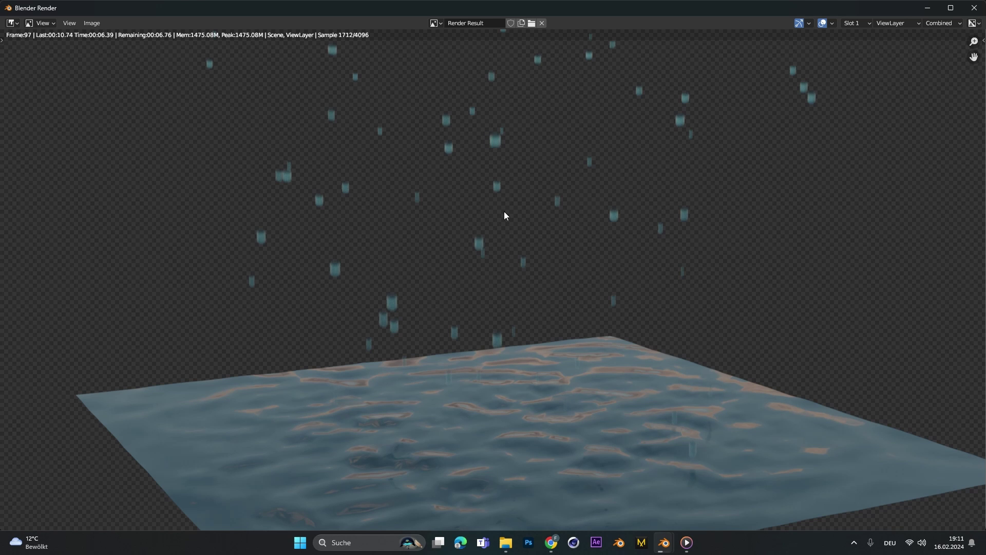
scroll(535, 331, down, 1)
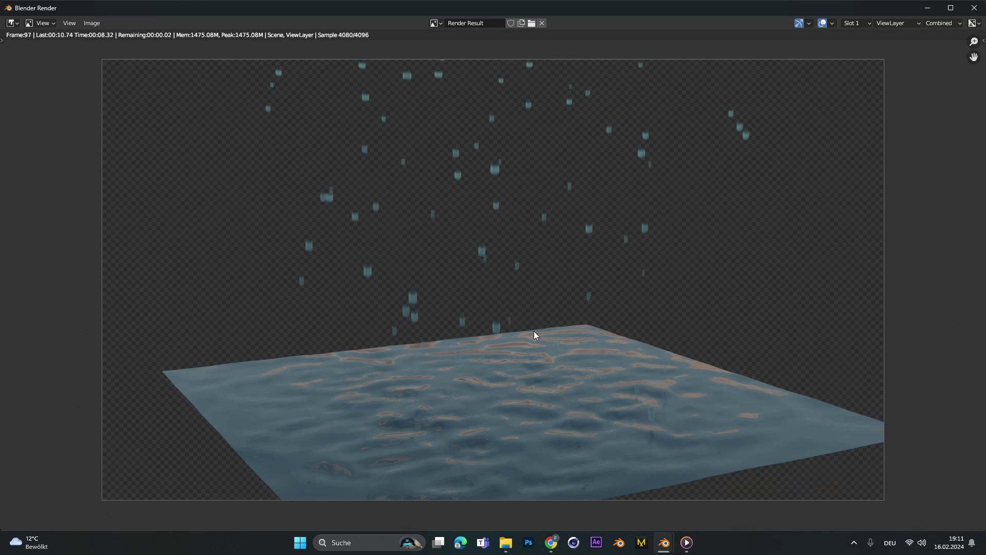
scroll(535, 331, down, 1)
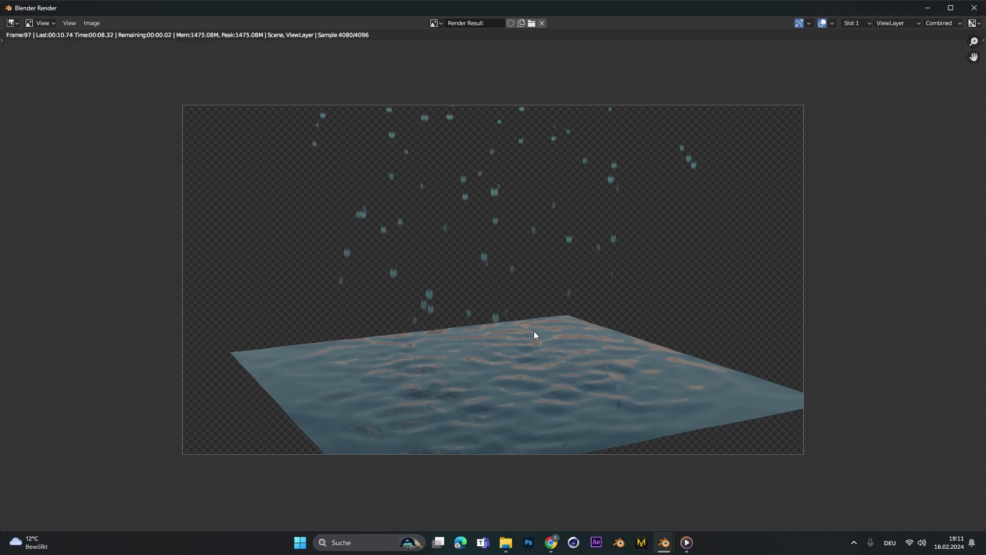
- Close the render result and orbit the viewport out of camera view to show the camera
click(975, 8)
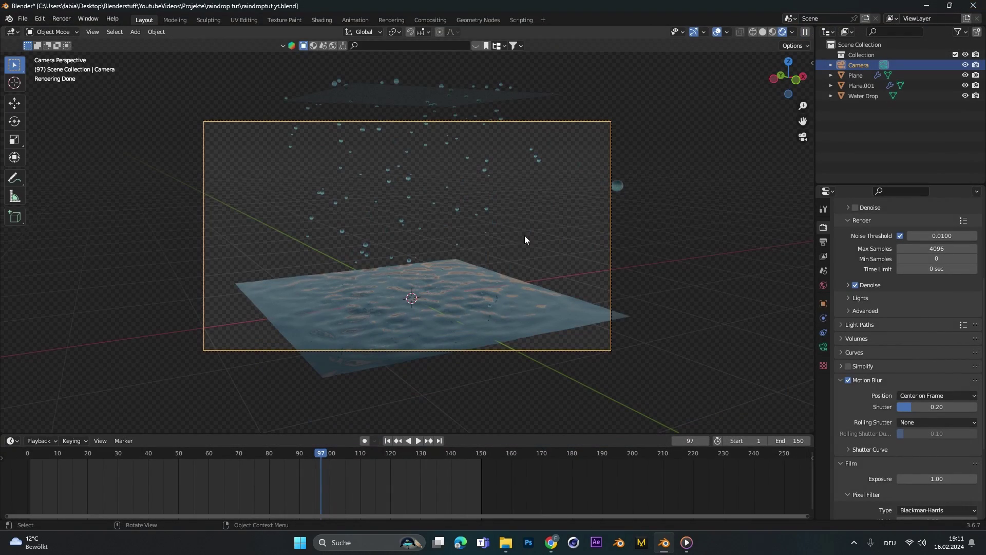
middle_drag(525, 236, 410, 265)
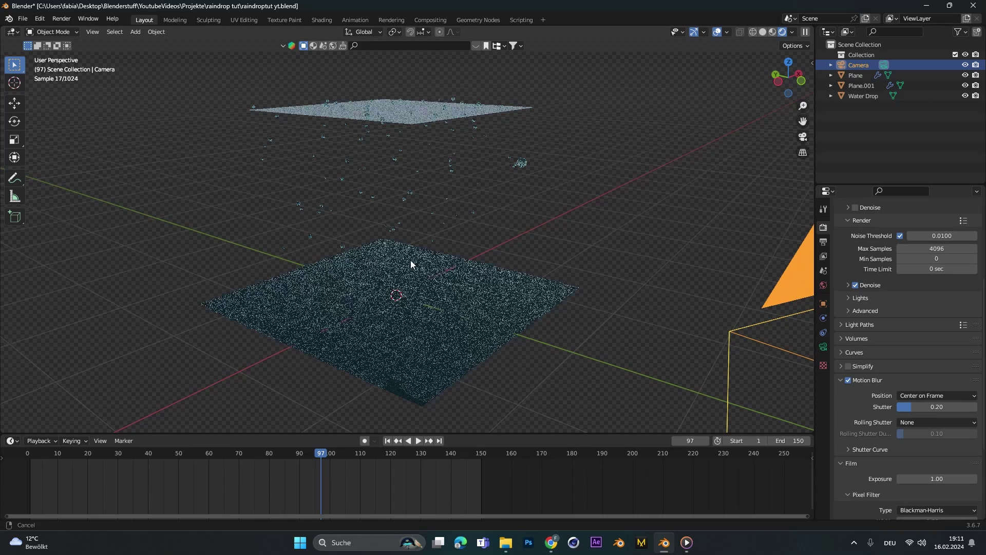